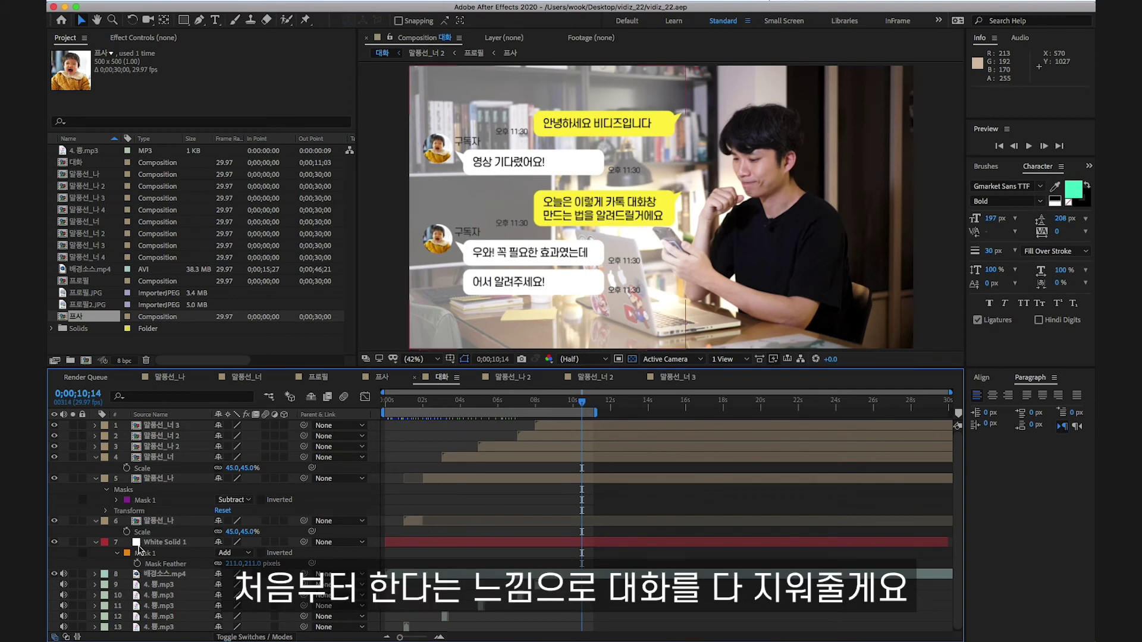
Delete all the speech-bubble layers and the MP3 sound-effect layers from the 대화 composition
click(159, 521)
shift+click(169, 427)
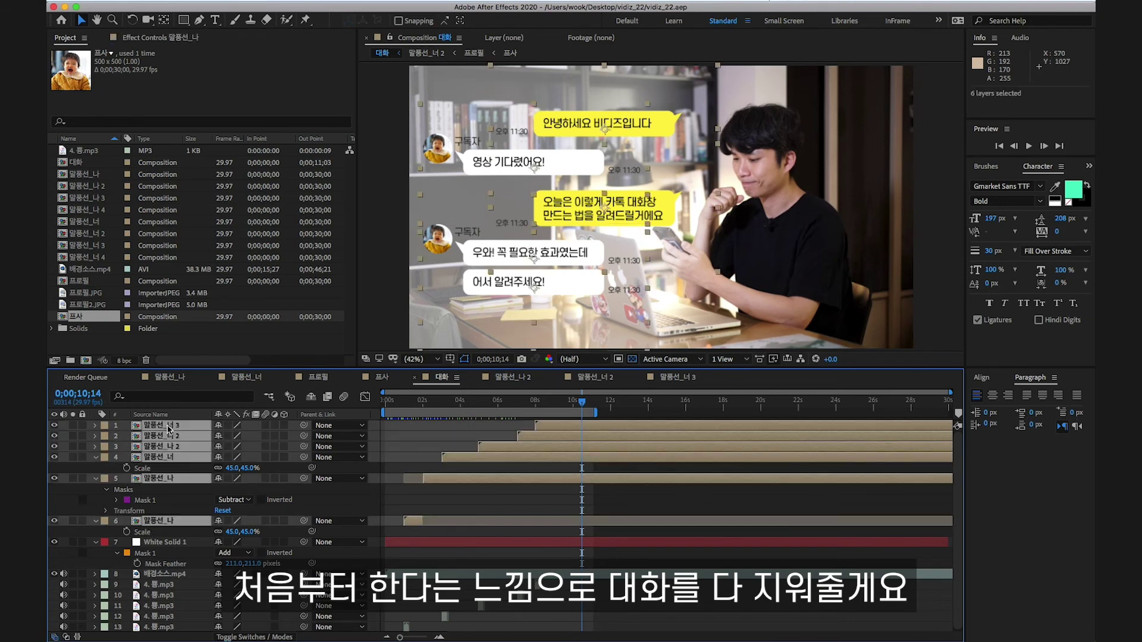
key(Delete)
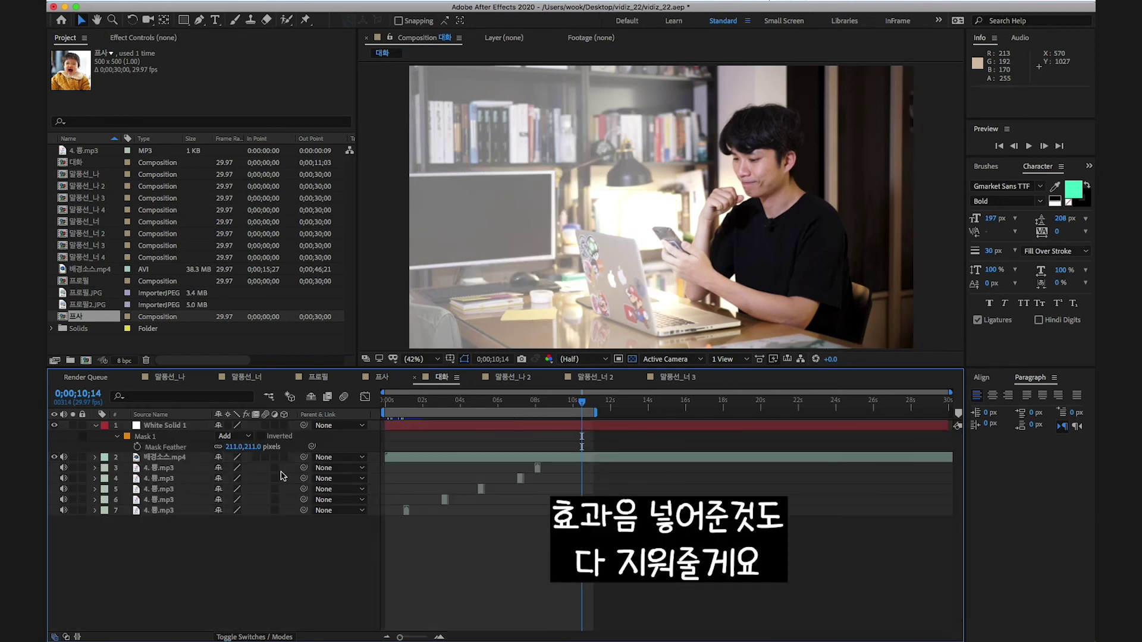
click(168, 515)
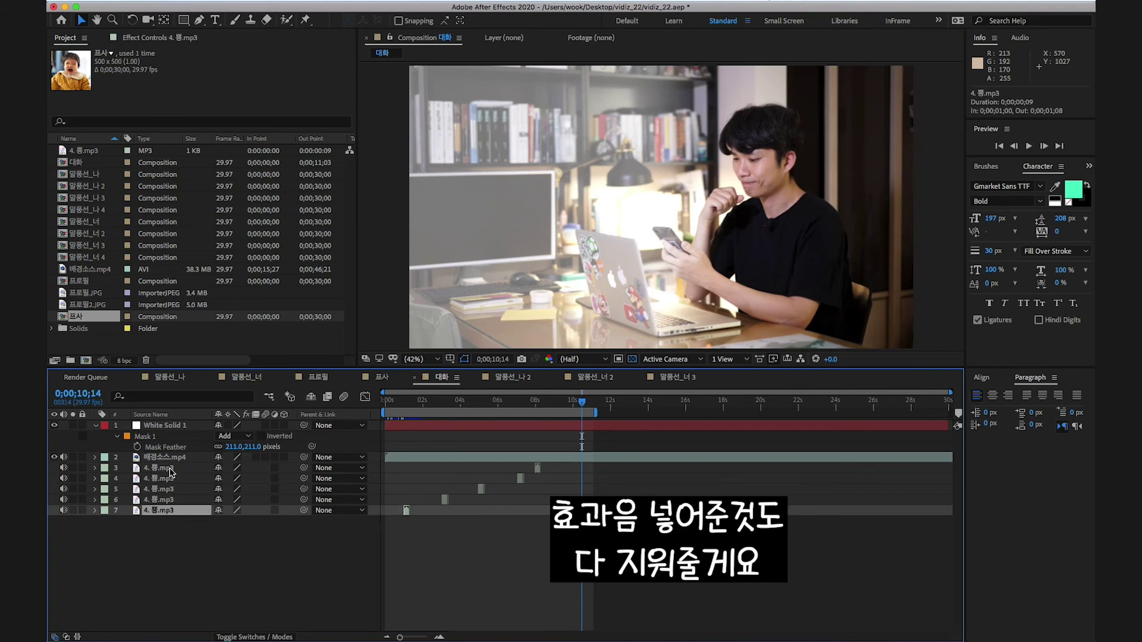
shift+click(170, 469)
key(Delete)
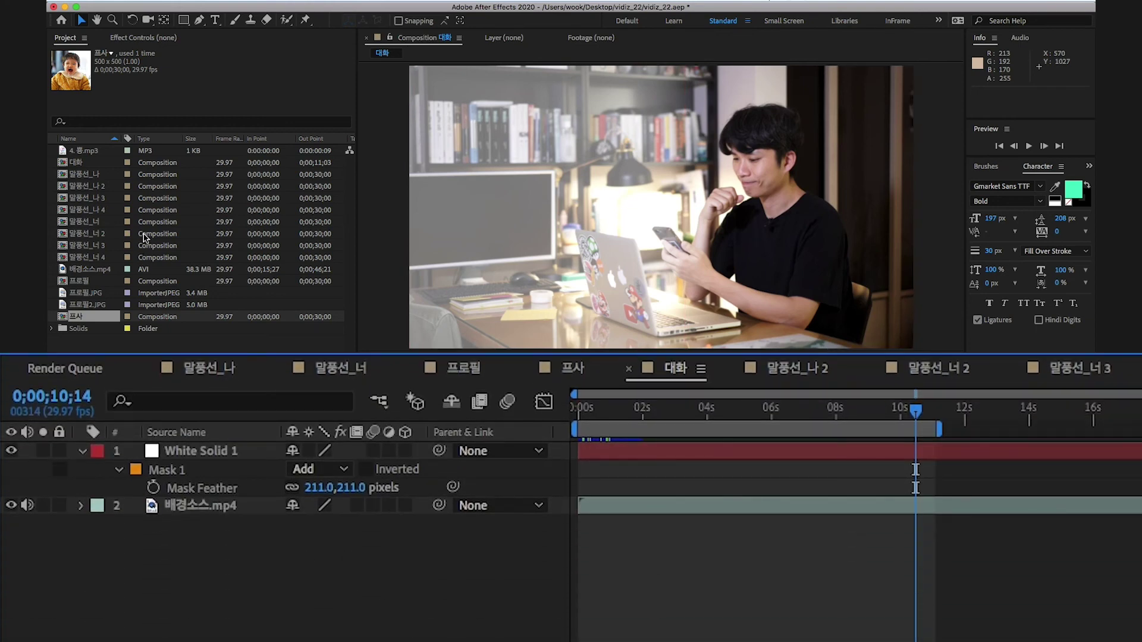
Add the 말풍선_나 composition above White Solid 1 in the 대화 timeline and set its scale to 45%
drag(89, 175, 196, 450)
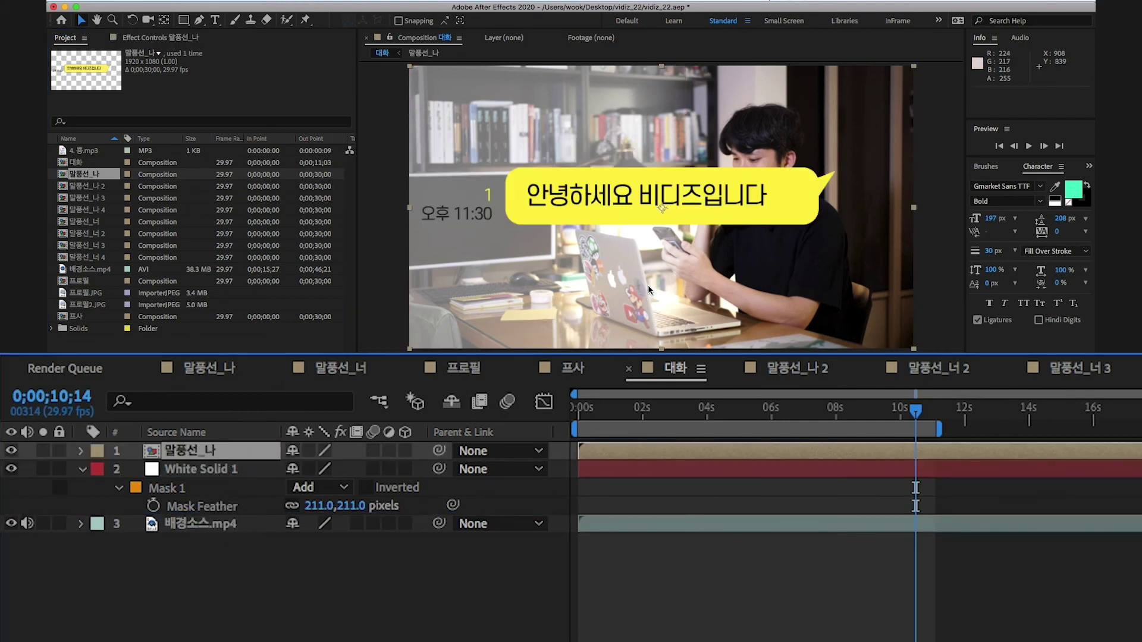
key(s)
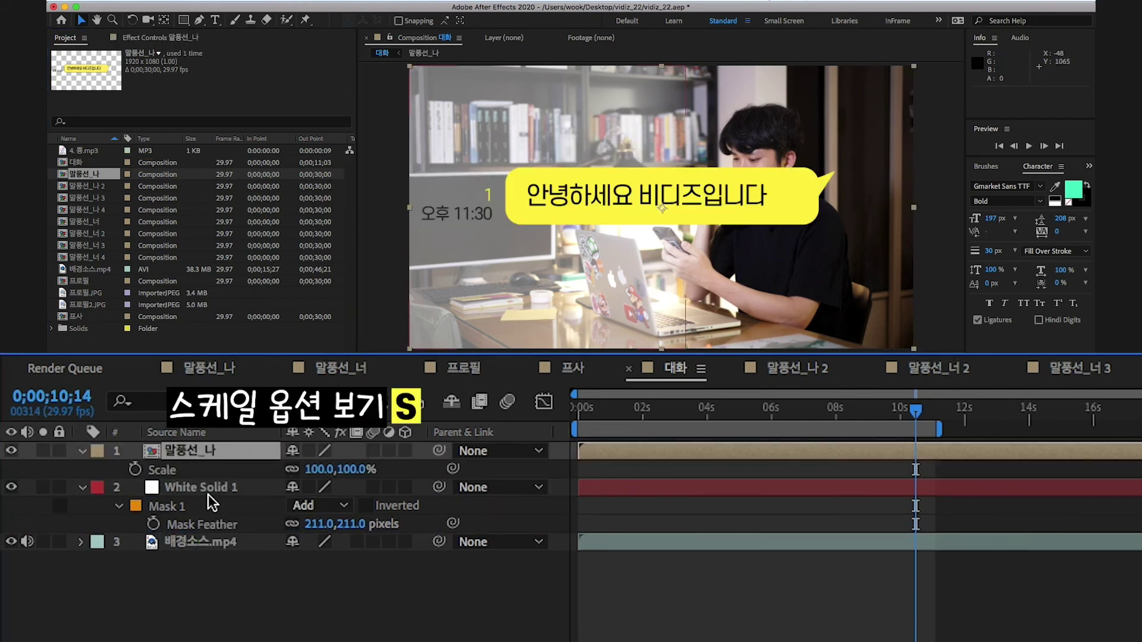
click(316, 469)
text(45)
key(Return)
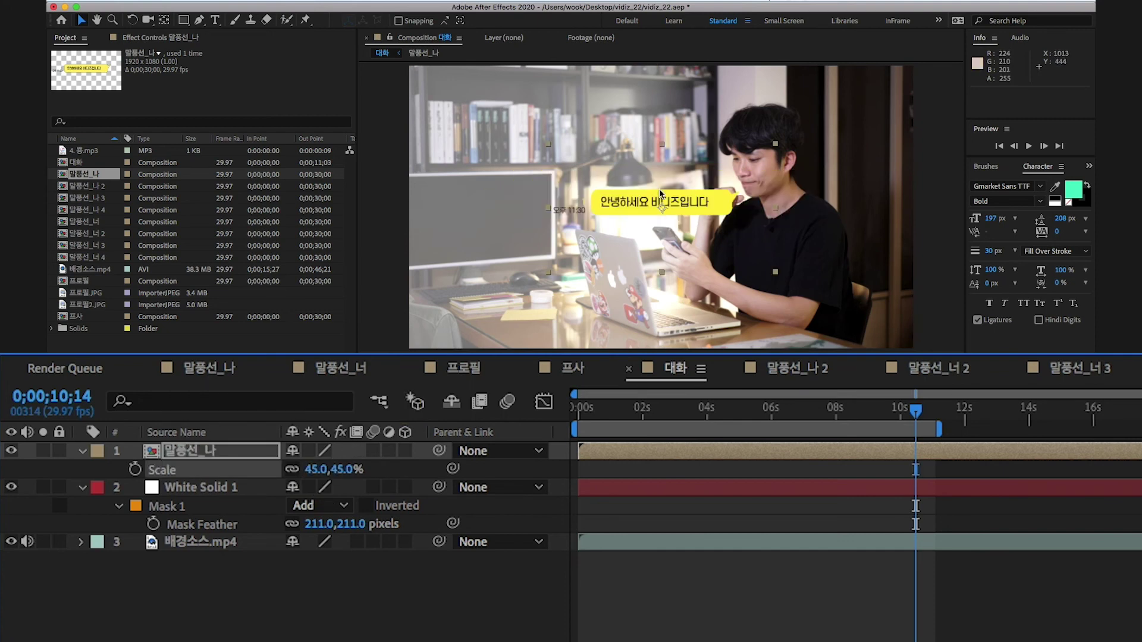
Position the yellow speech bubble at mid-height in the frame, just above the laptop screen's top edge
drag(637, 199, 607, 114)
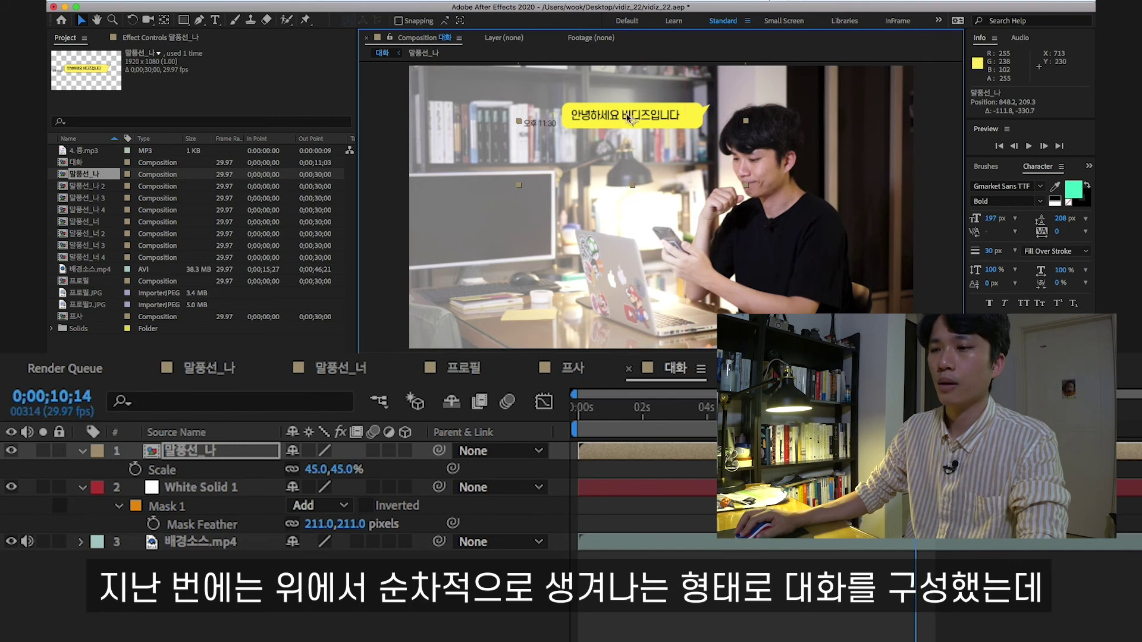
drag(624, 116, 619, 123)
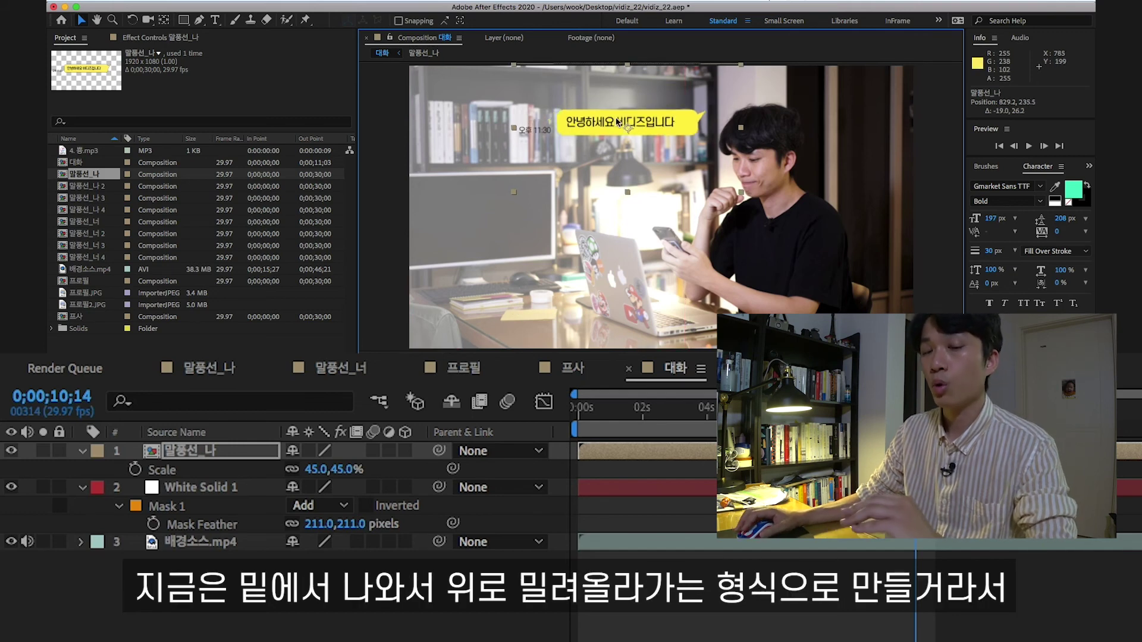
drag(608, 123, 595, 231)
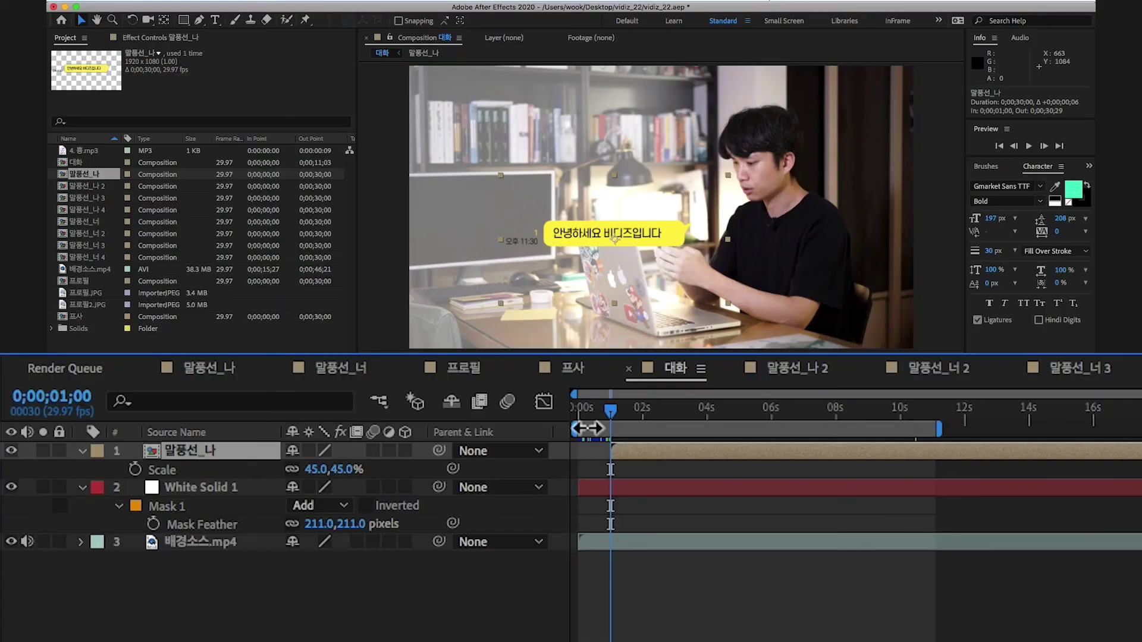
Move the 말풍선_나 layer's anchor point from its centre to the tip of the bubble's tail with the Pan Behind tool
mouse_move(318, 472)
mouse_down()
mouse_move(267, 477)
mouse_move(319, 471)
mouse_move(306, 468)
mouse_up()
key(ctrl+z)
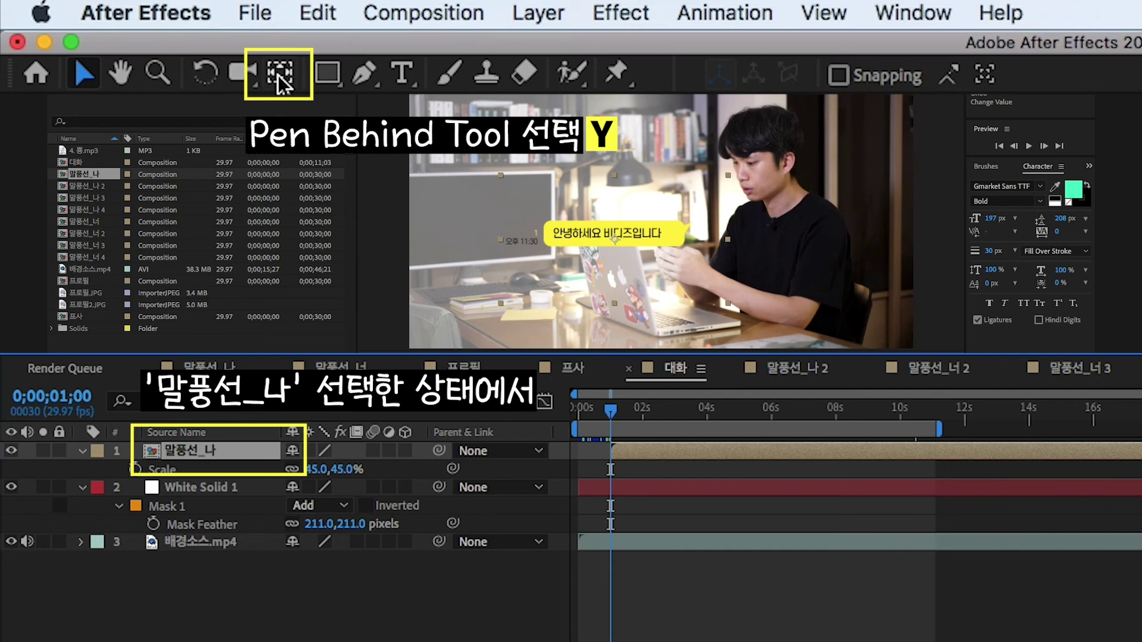
click(277, 75)
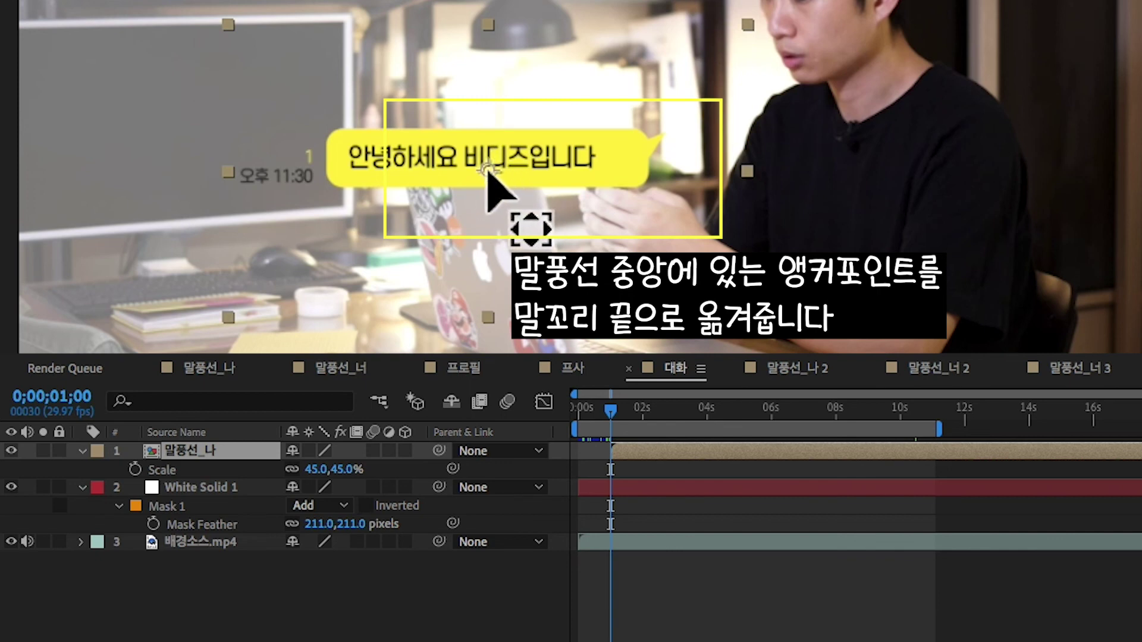
drag(487, 172, 679, 133)
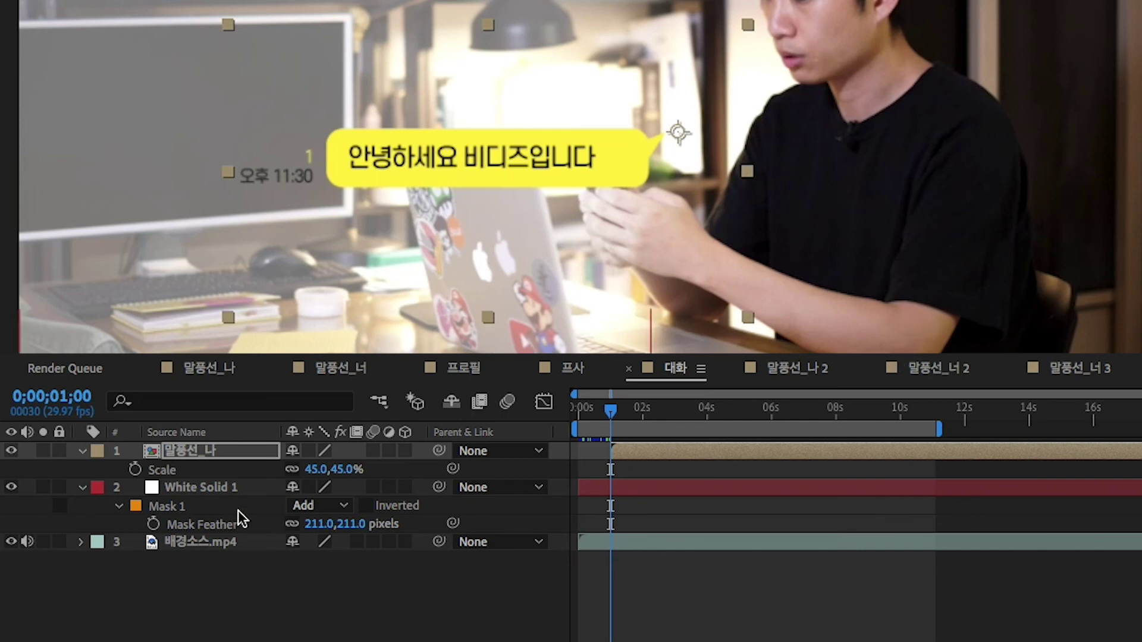
drag(314, 470, 359, 479)
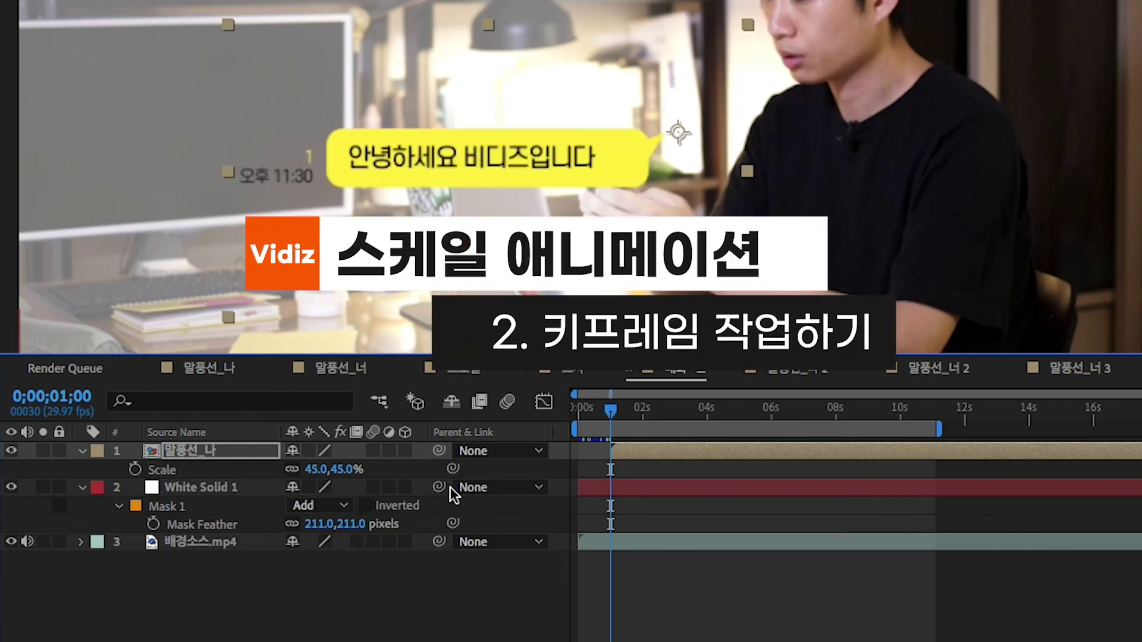
Enable Scale keyframing on 말풍선_나 at 0;00;01;00 and add a second 45% keyframe seven frames on, at 0;00;01;07
click(135, 469)
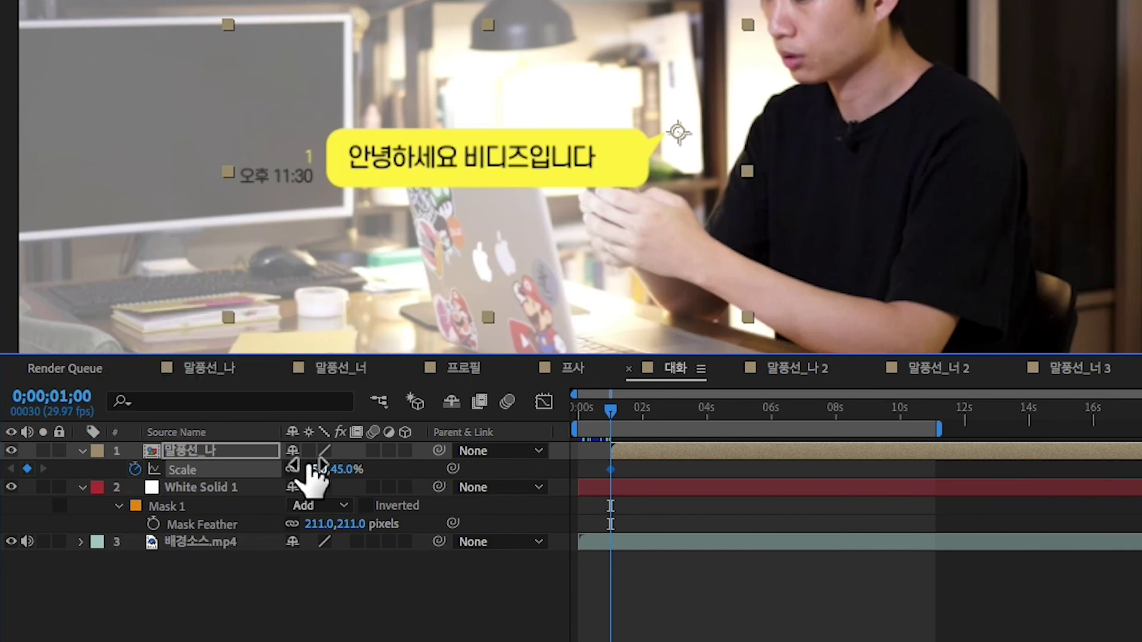
key(ctrl+Right)
key(ctrl+Right)
key(ctrl+Right)
key(ctrl+Right)
key(ctrl+Right)
key(ctrl+Right)
key(ctrl+Right)
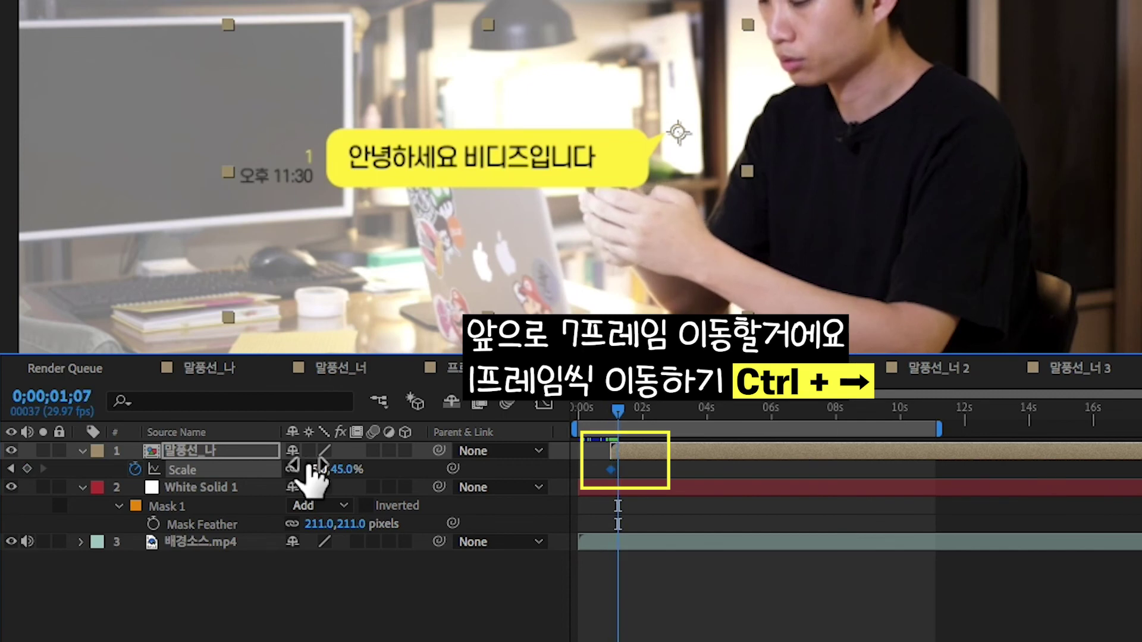
click(27, 469)
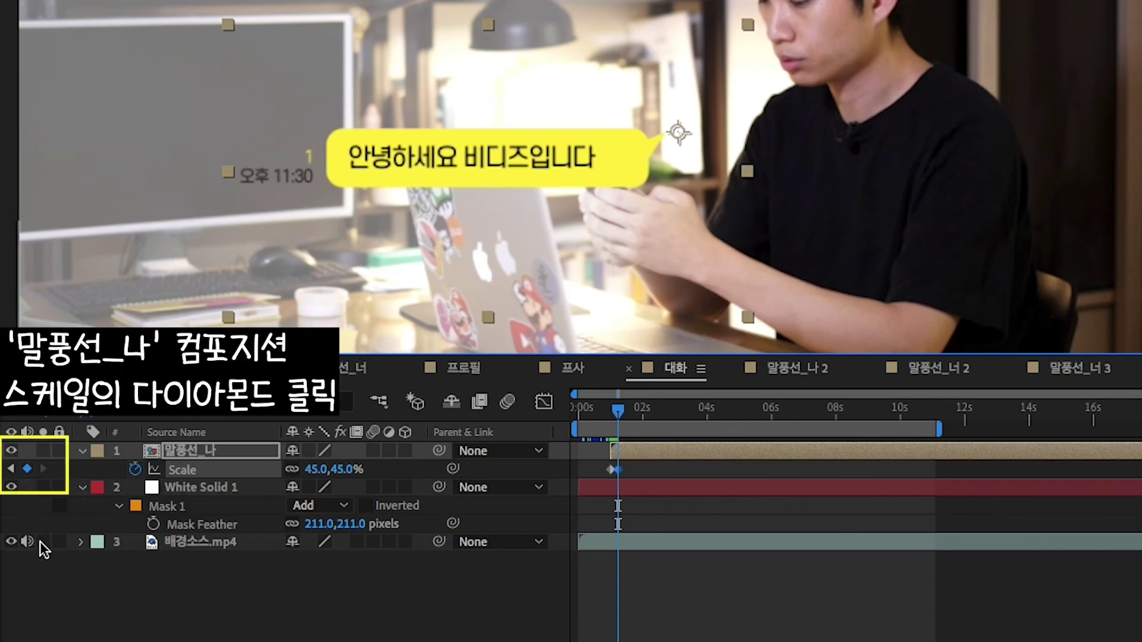
Add a third 45% Scale keyframe to 말풍선_나 another seven frames on, at 0;00;01;14
key(ctrl+Right)
key(ctrl+Right)
key(ctrl+Right)
key(ctrl+Right)
key(ctrl+Right)
key(ctrl+Right)
key(ctrl+Right)
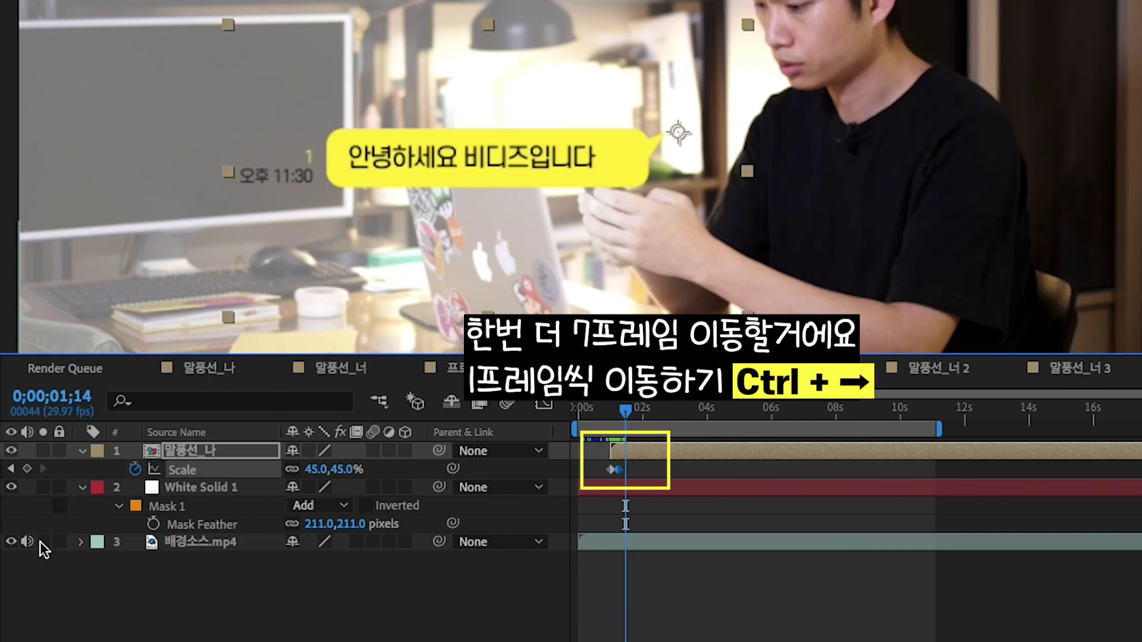
click(27, 469)
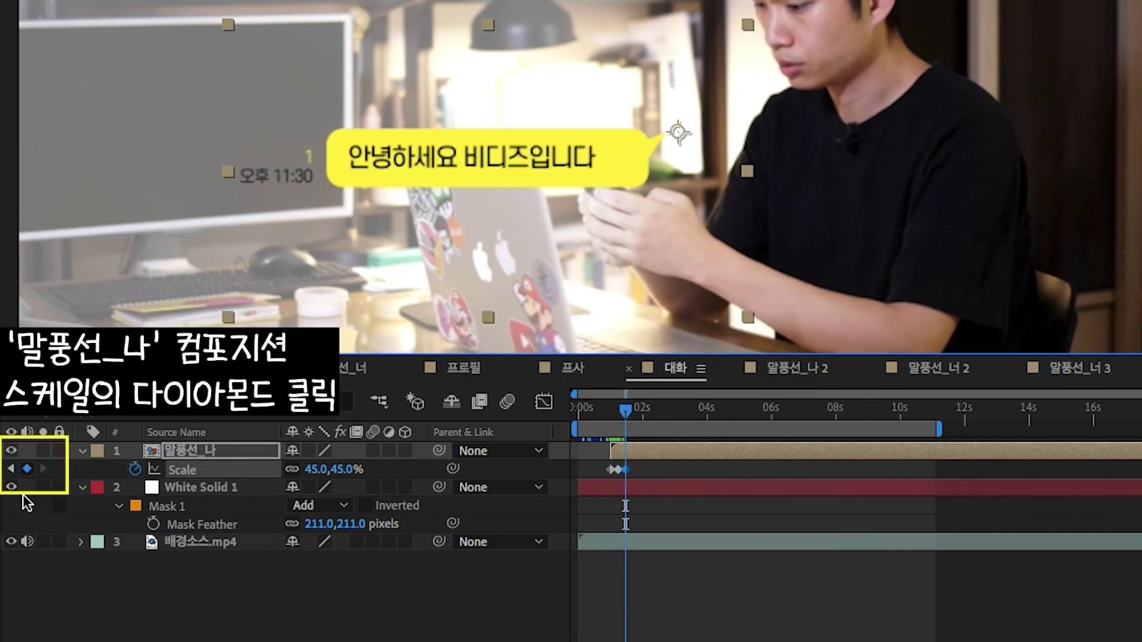
Set the first Scale keyframe of 말풍선_나, at 0;00;01;00, to 0%
click(615, 413)
key(equal)
key(equal)
key(equal)
key(Home)
drag(576, 409, 807, 412)
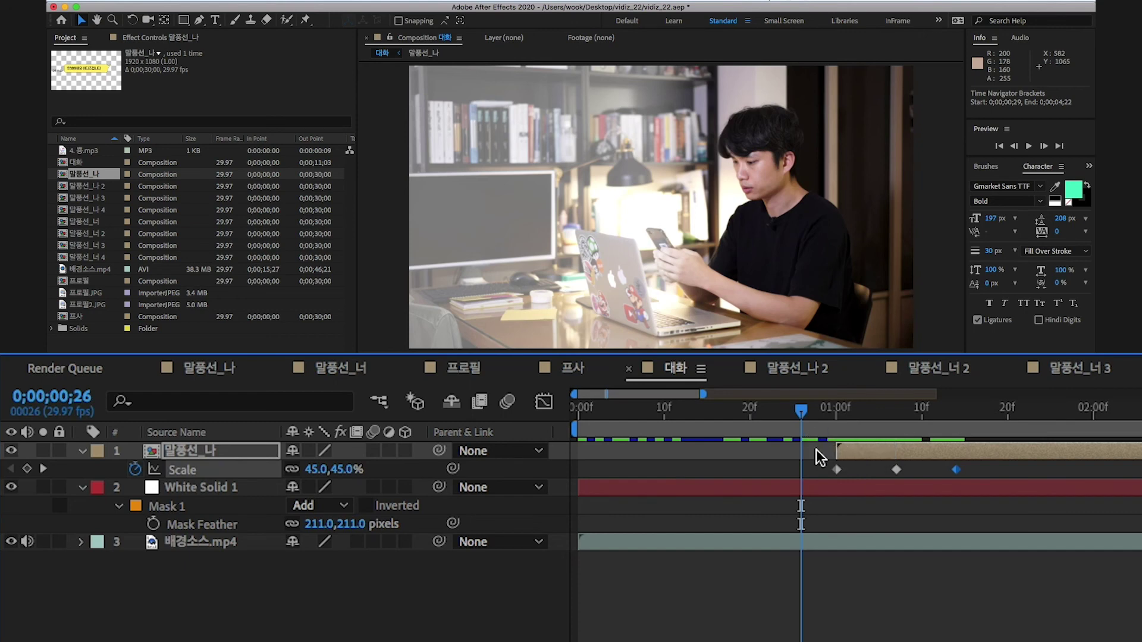
key(k)
key(k)
key(k)
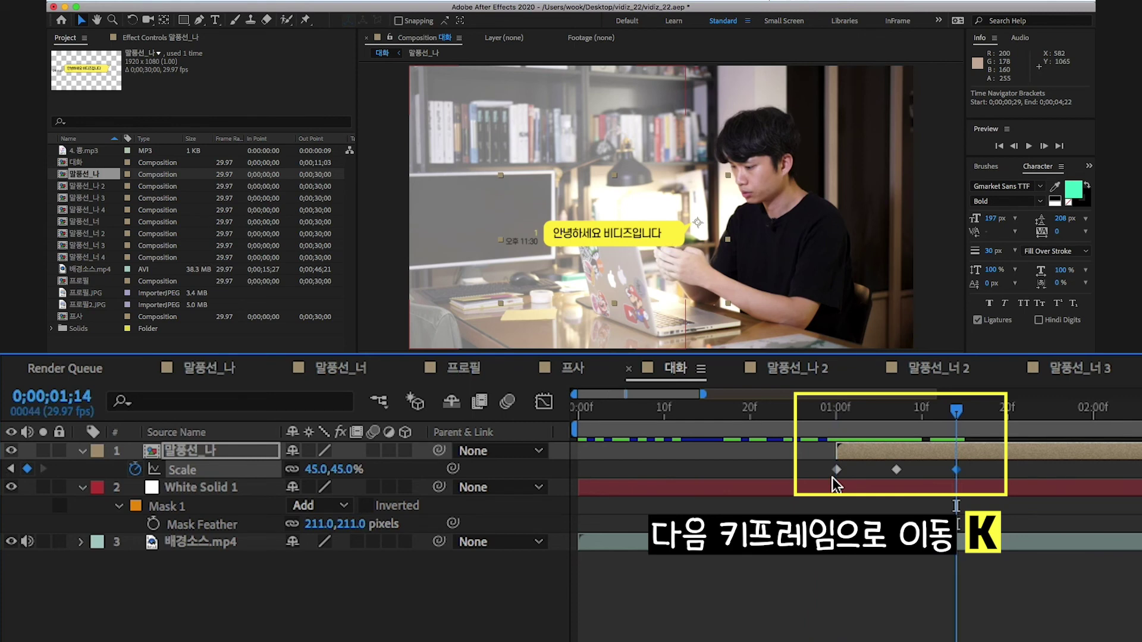
key(j)
key(j)
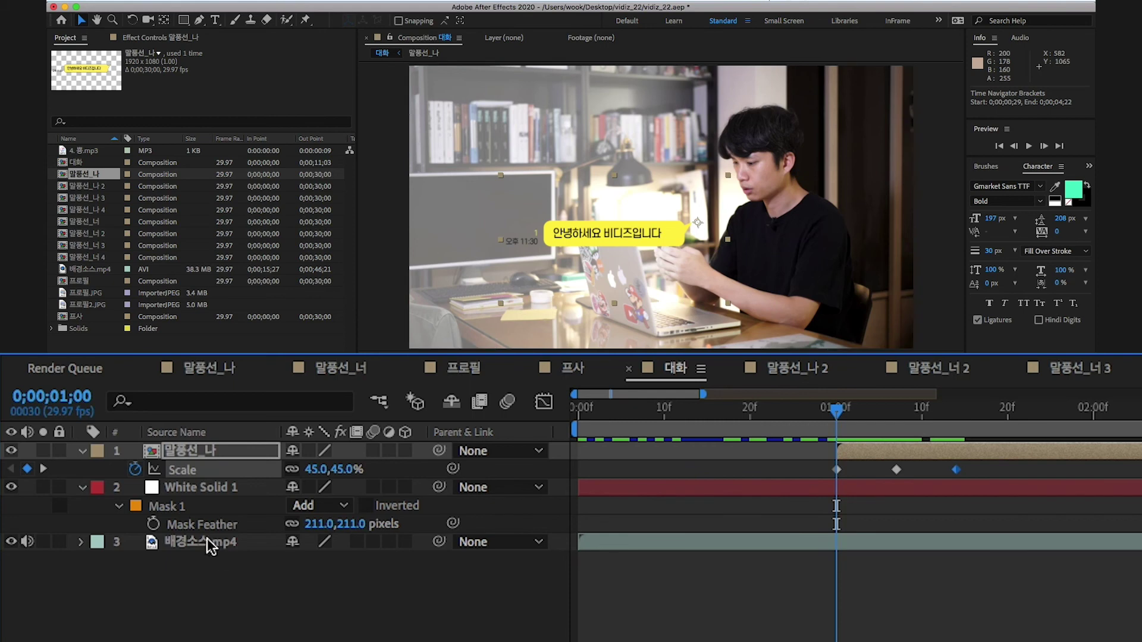
click(321, 470)
key(Return)
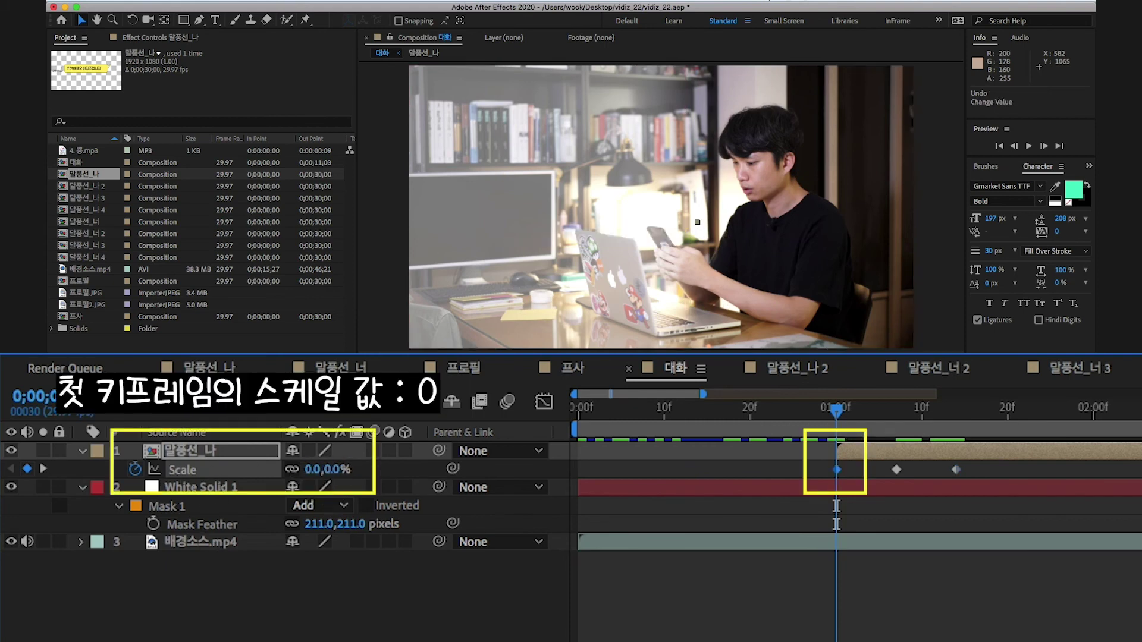
Set the middle Scale keyframe of 말풍선_나, at 0;00;01;07, to 50% and check the last keyframe's value
key(k)
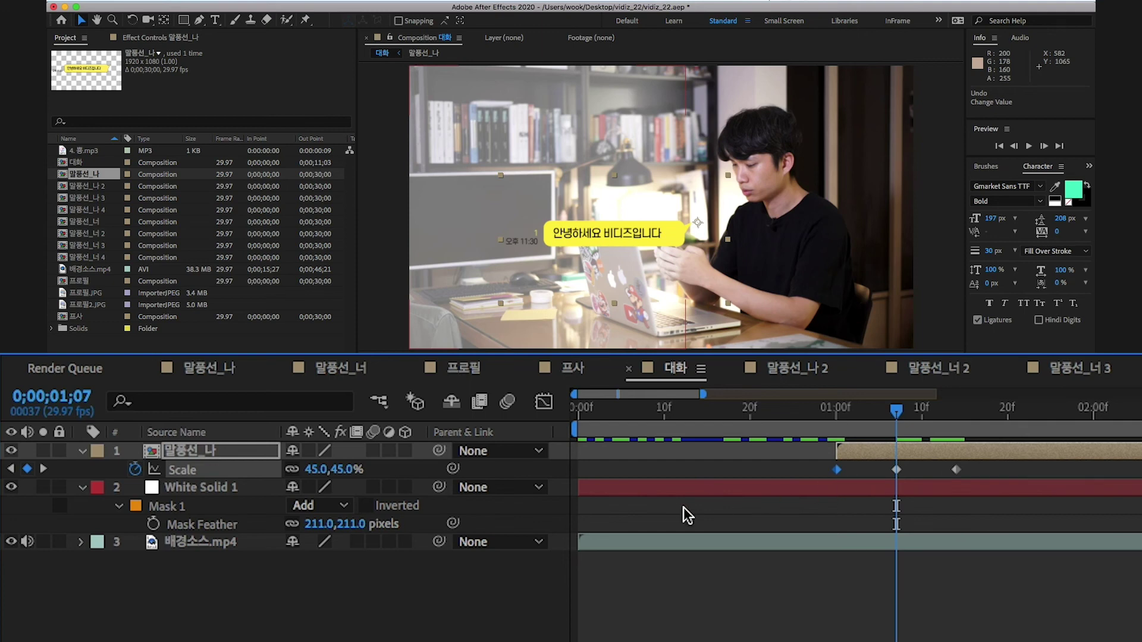
click(317, 470)
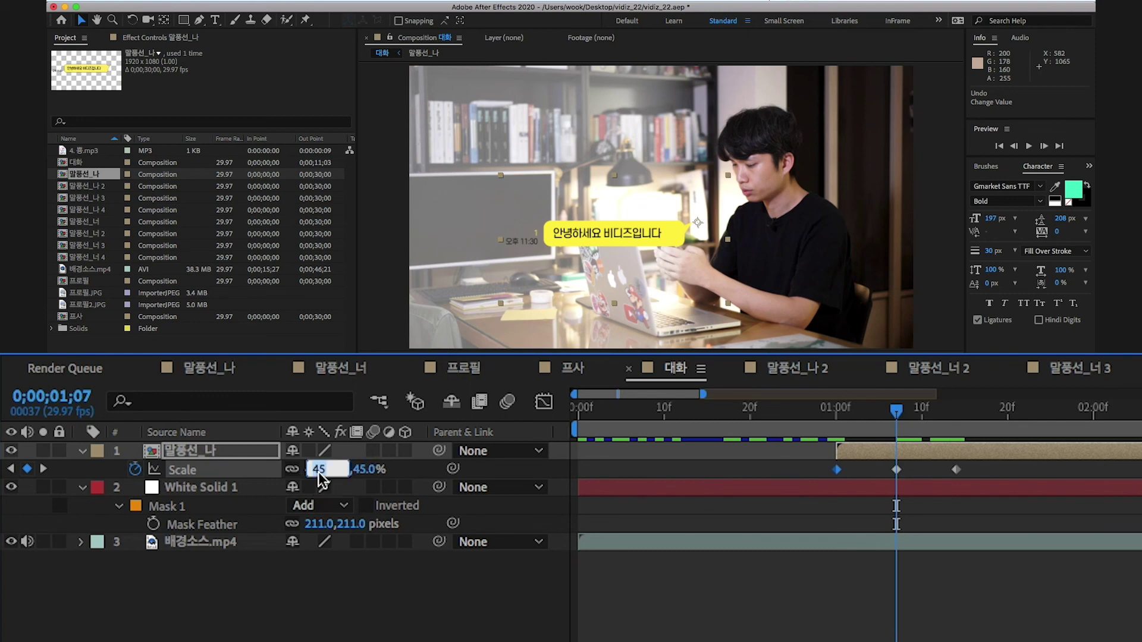
text(50)
key(Return)
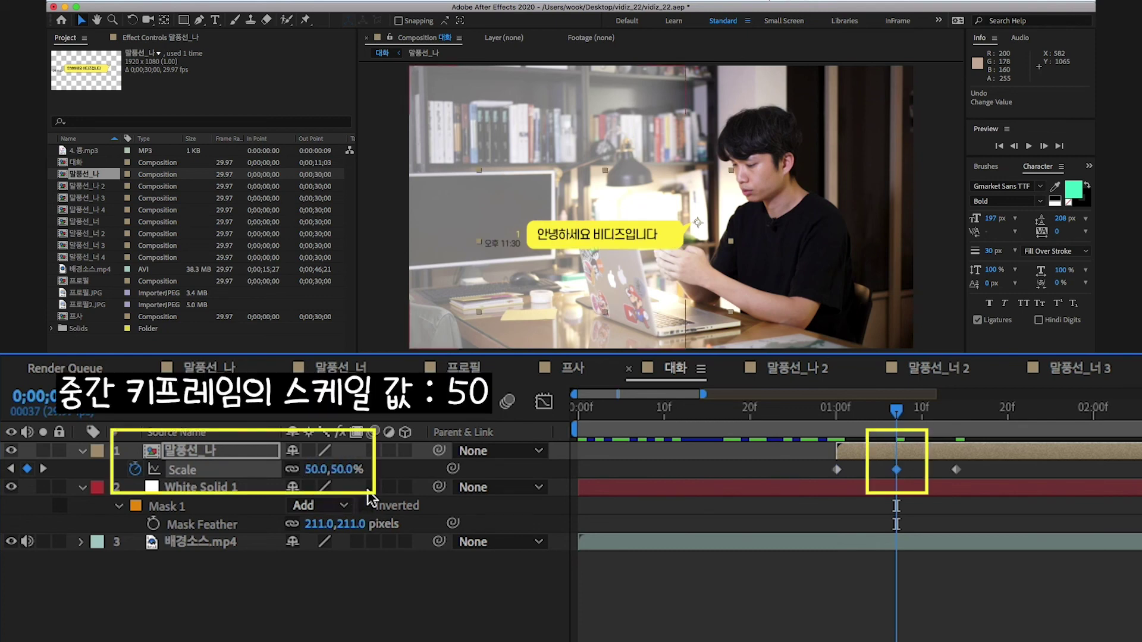
key(k)
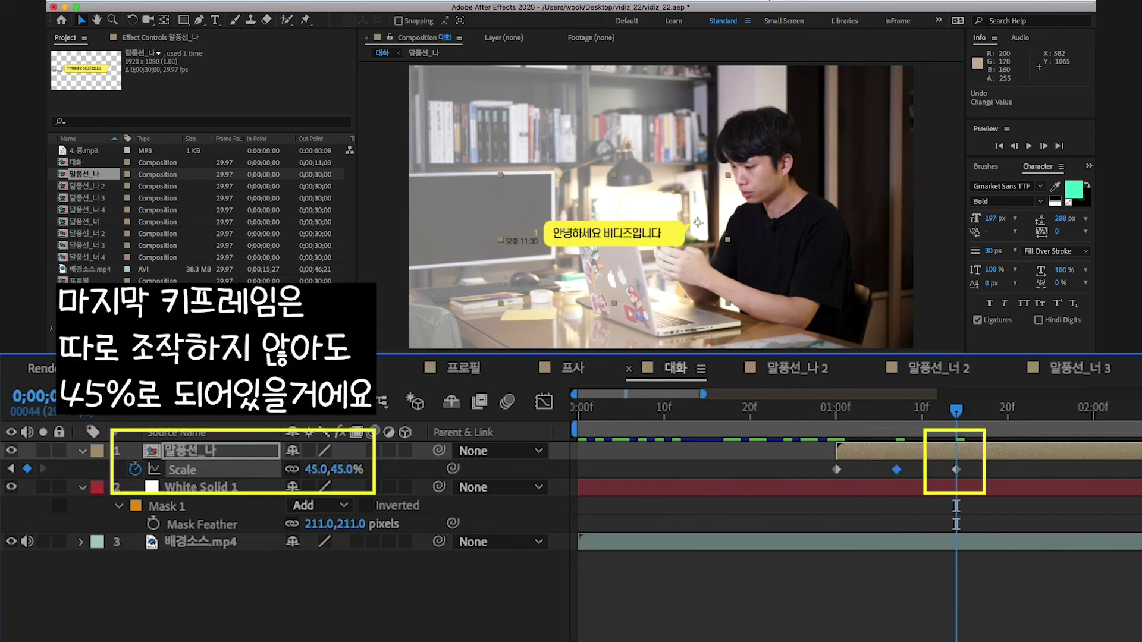
Display the 말풍선_나 Scale animation in the Graph Editor as an editable value graph
click(681, 416)
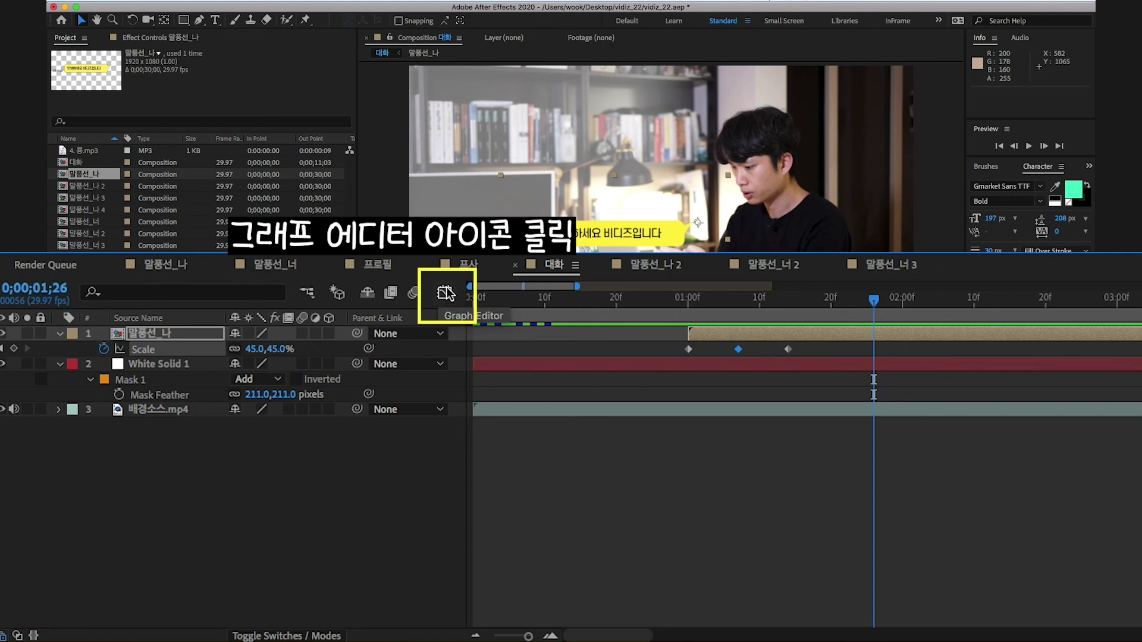
click(444, 294)
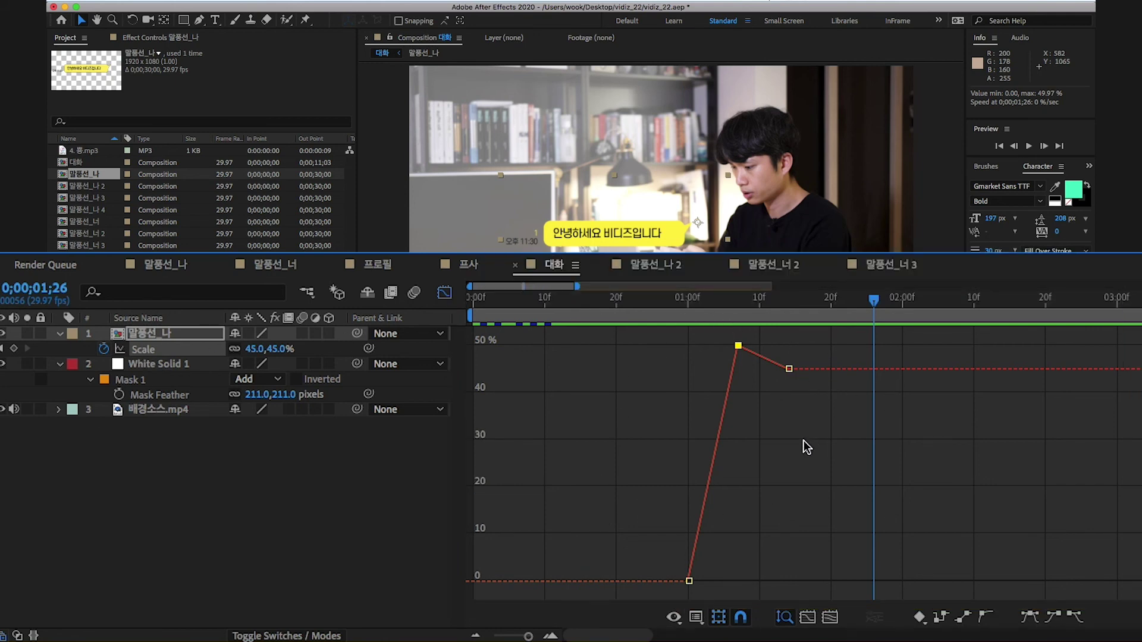
right_click(624, 384)
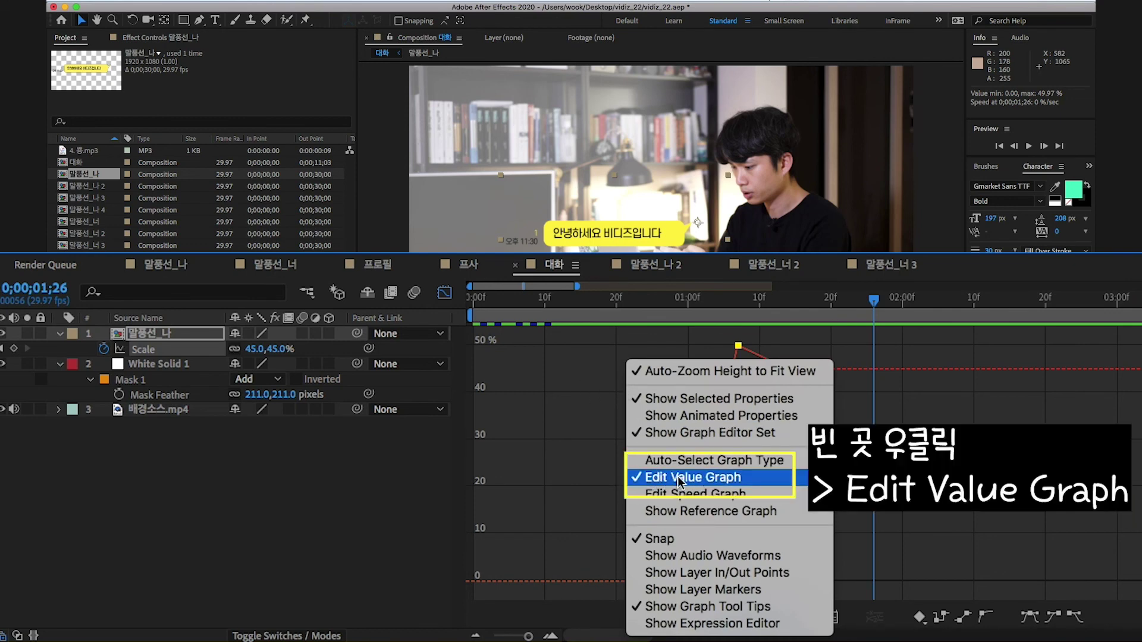
click(634, 478)
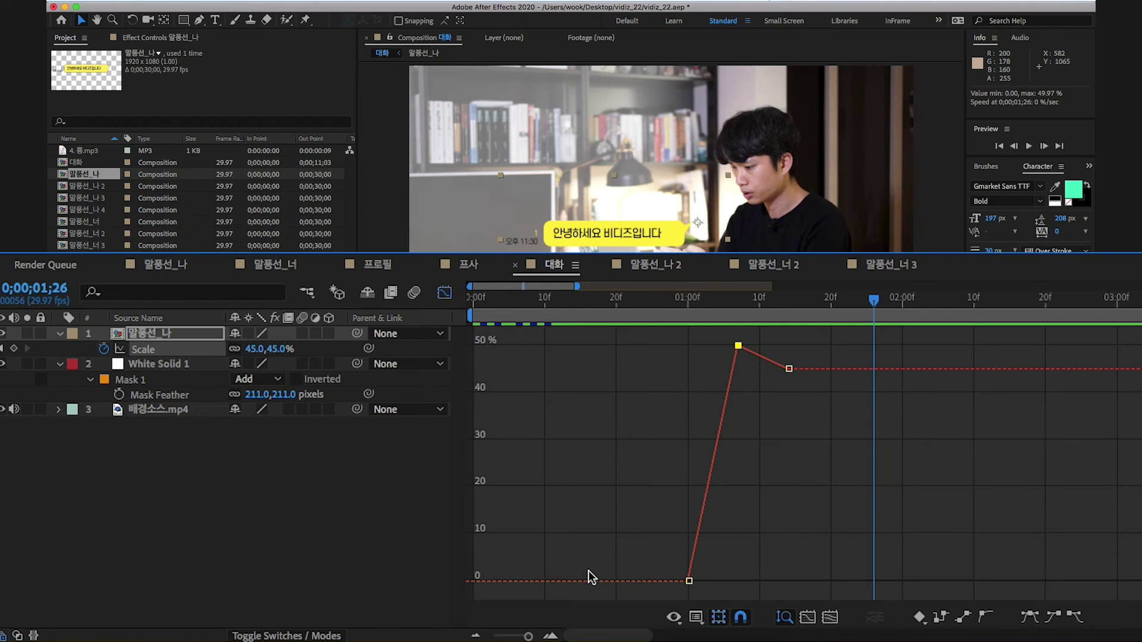
Apply Easy Ease Out to the first Scale keyframe of 말풍선_나 and Easy Ease In to its last one
mouse_move(687, 583)
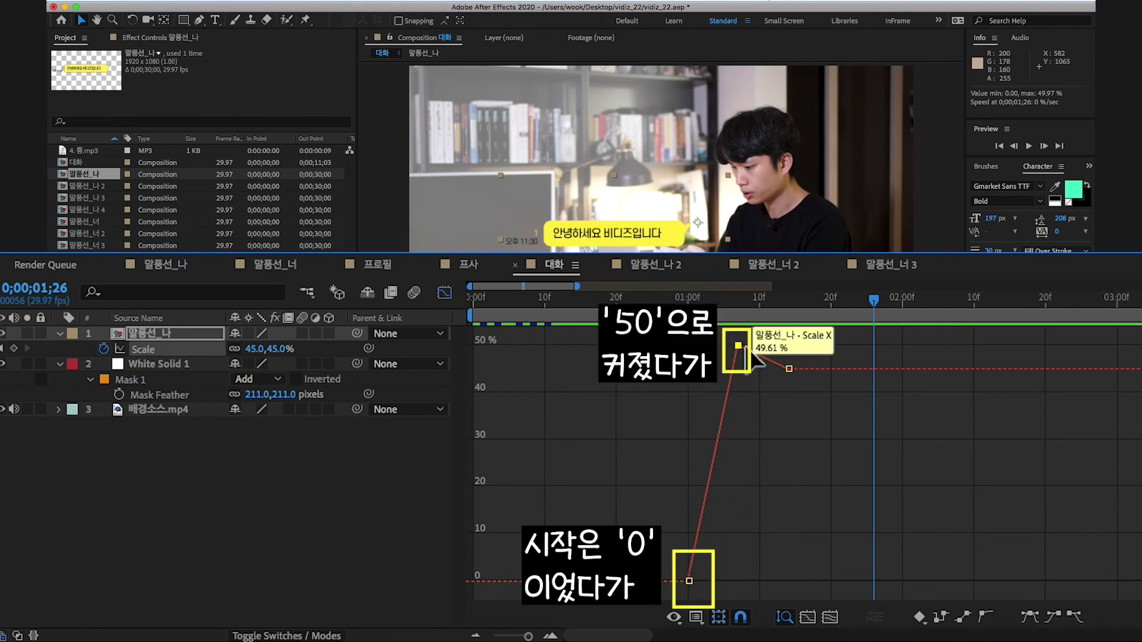
mouse_move(783, 367)
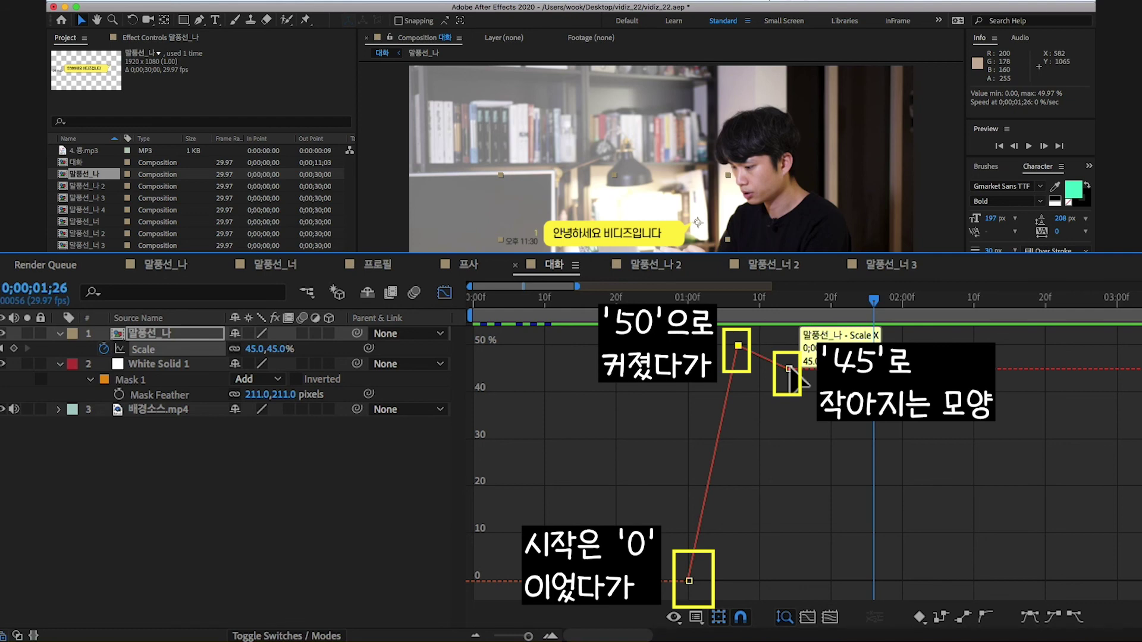
mouse_move(733, 367)
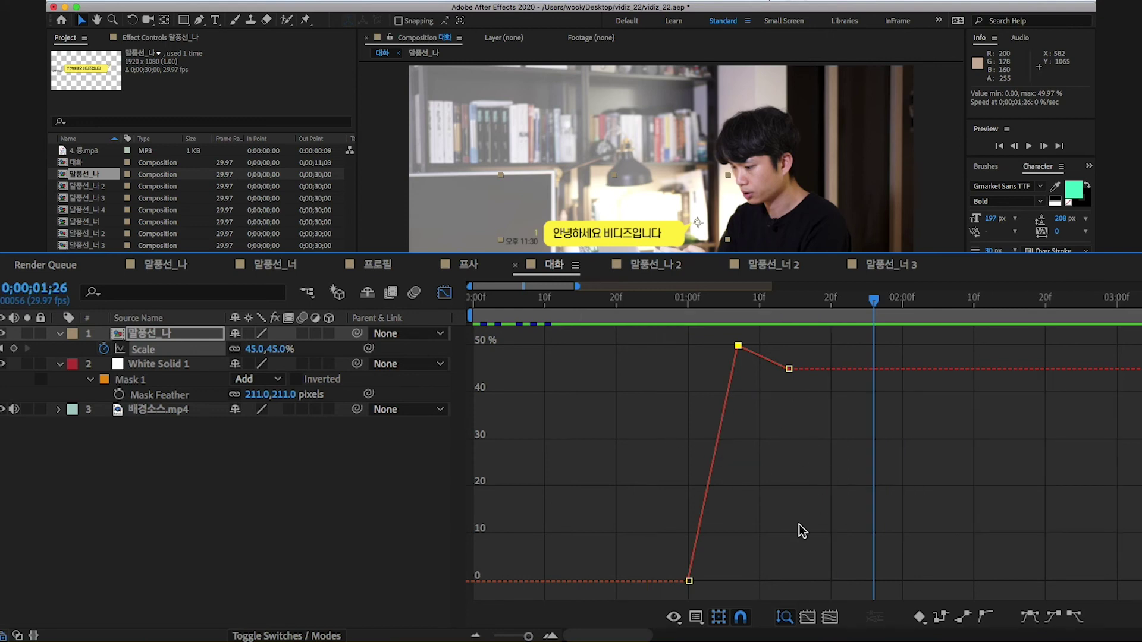
click(689, 581)
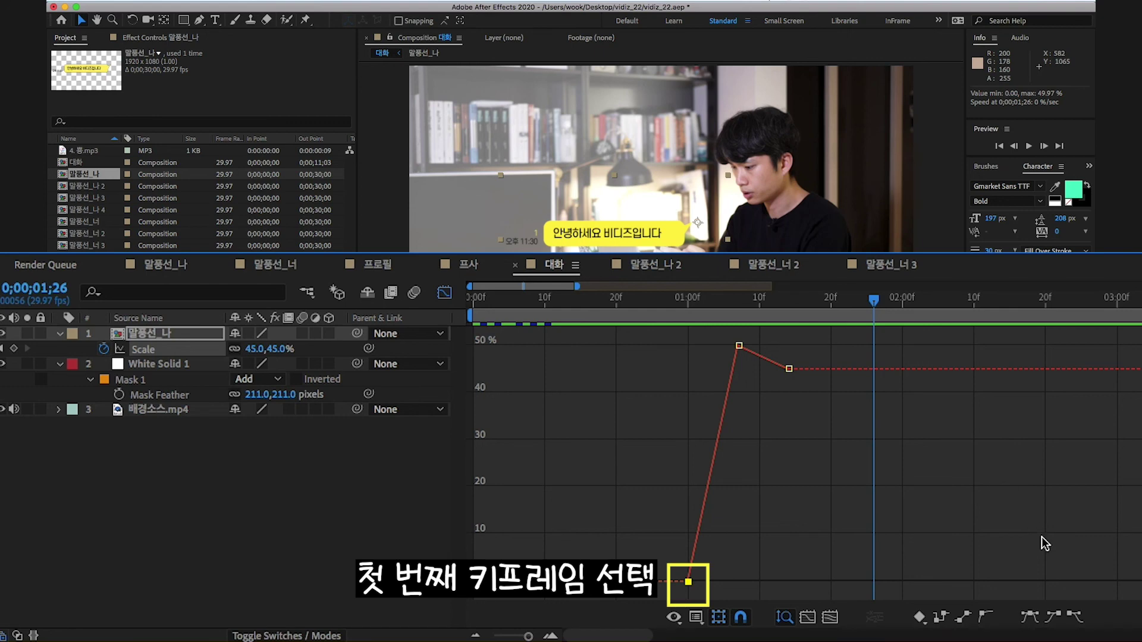
click(1075, 619)
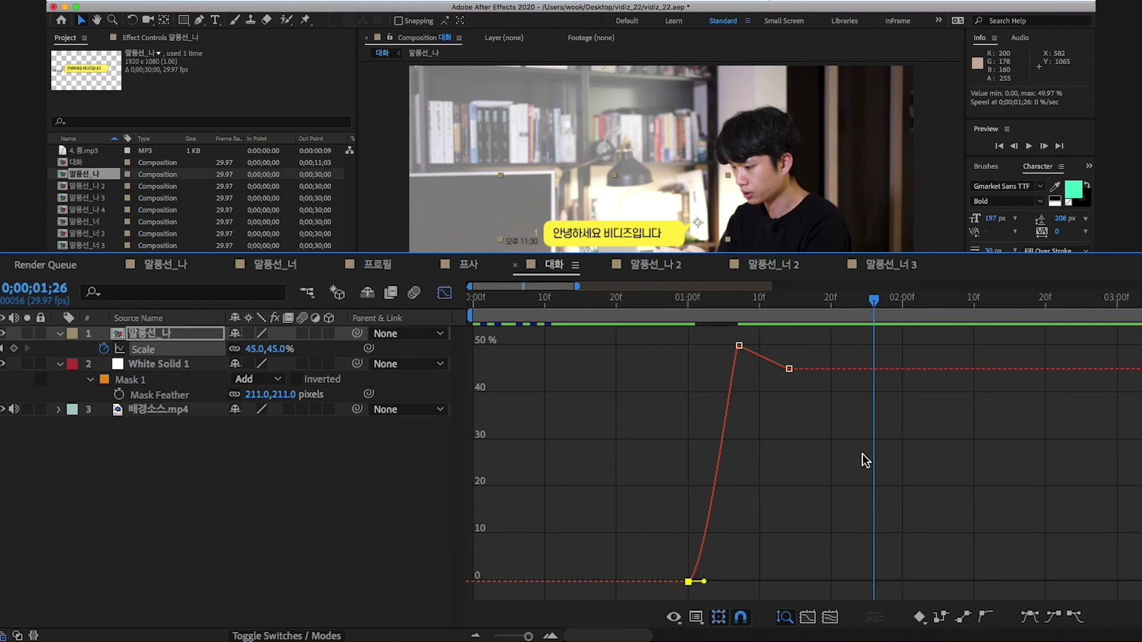
click(789, 369)
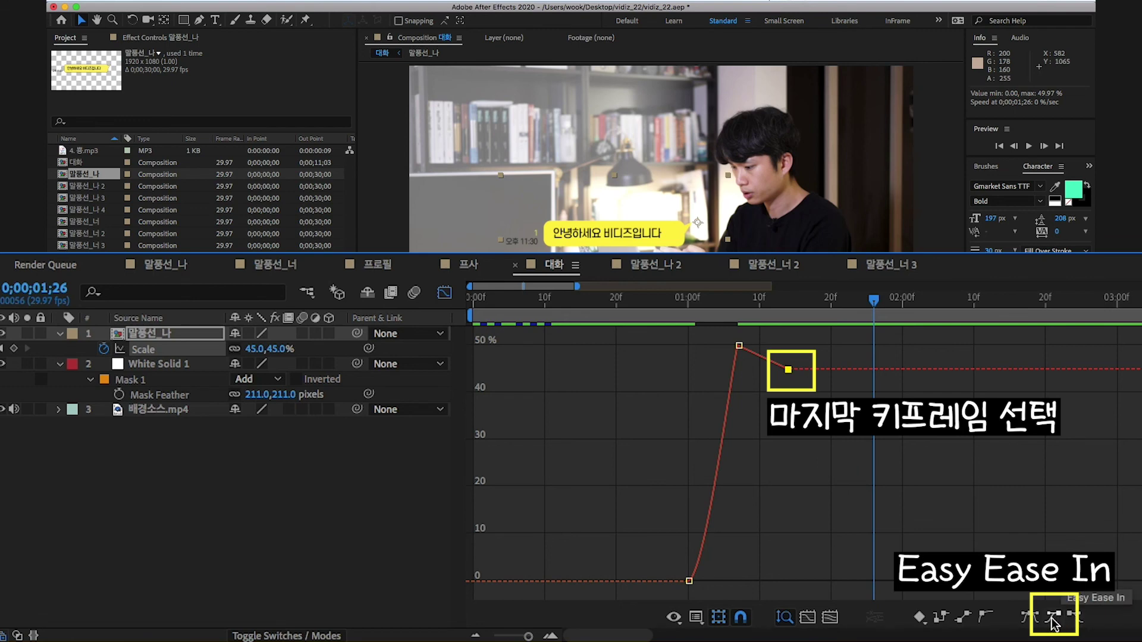
click(1051, 624)
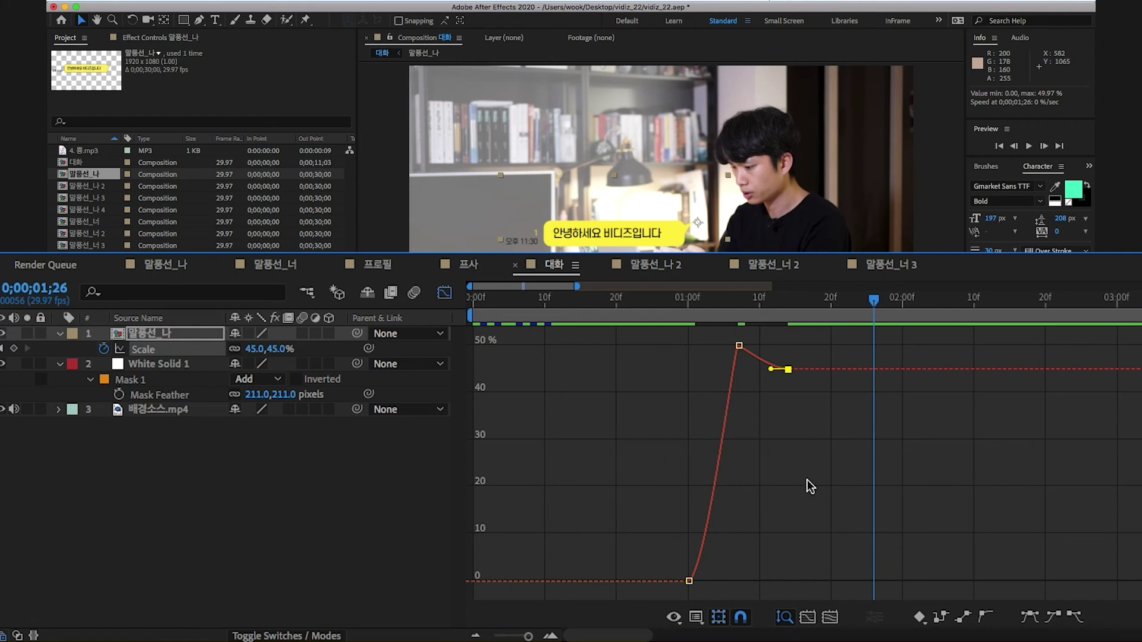
Lengthen the first keyframe's outgoing handle and the last keyframe's incoming handle on the 말풍선_나 Scale curve, leaving some slack
click(688, 581)
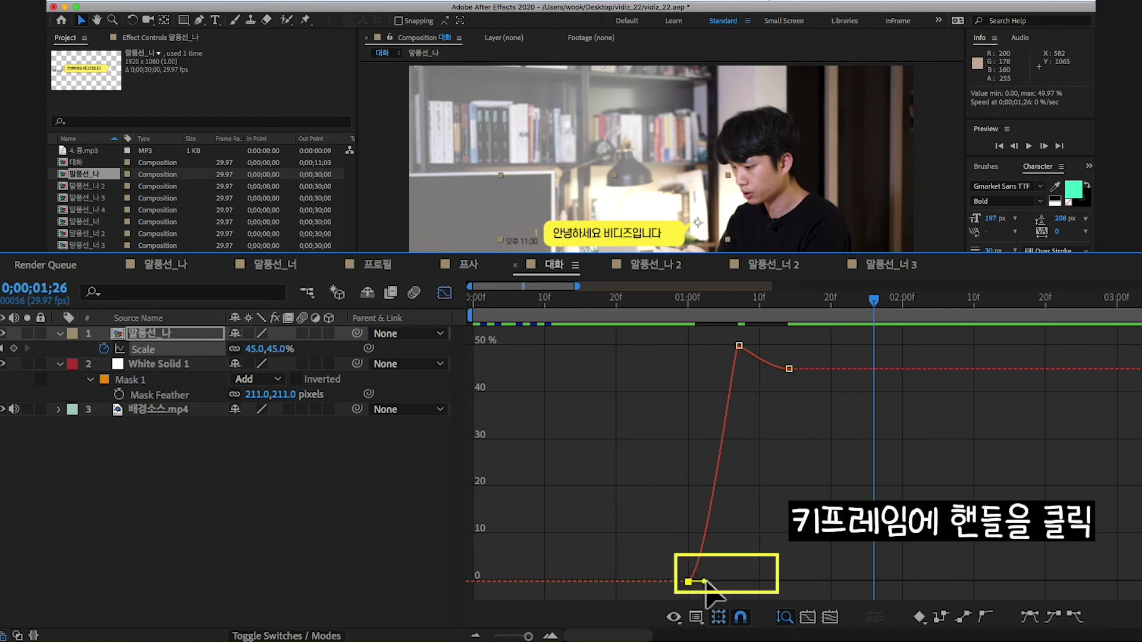
drag(705, 581, 737, 585)
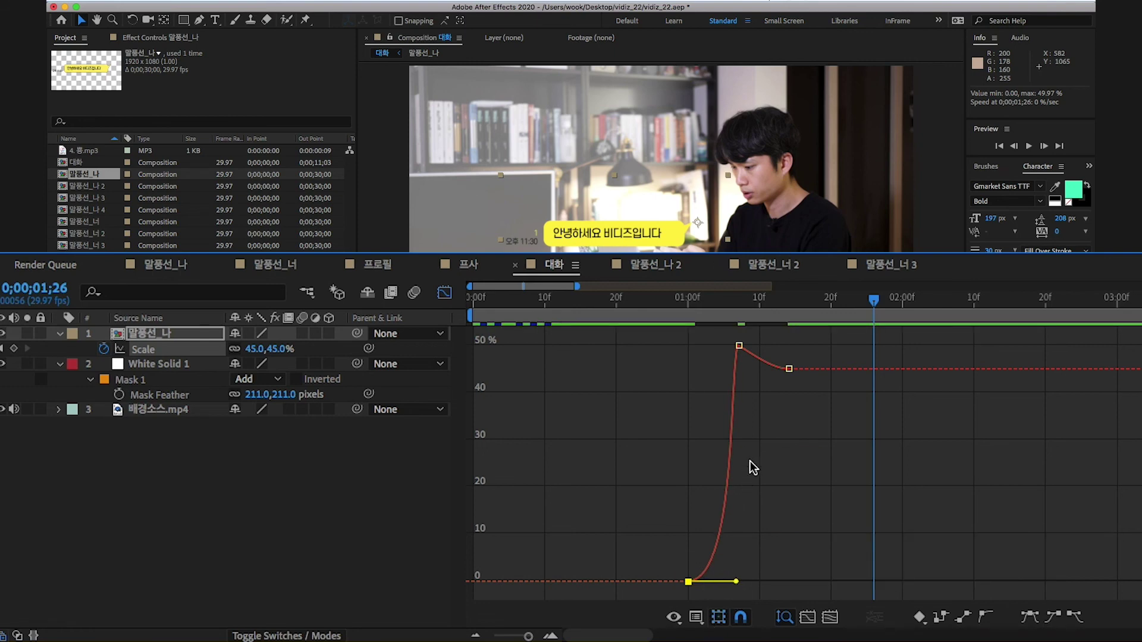
click(788, 370)
drag(771, 368, 753, 368)
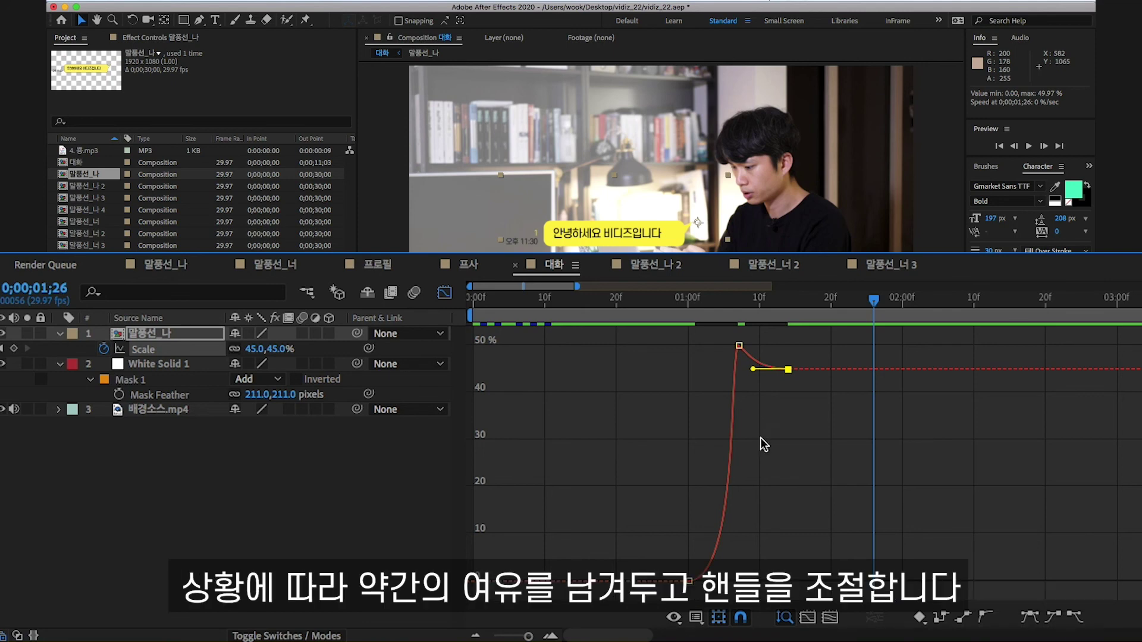
drag(752, 370, 738, 369)
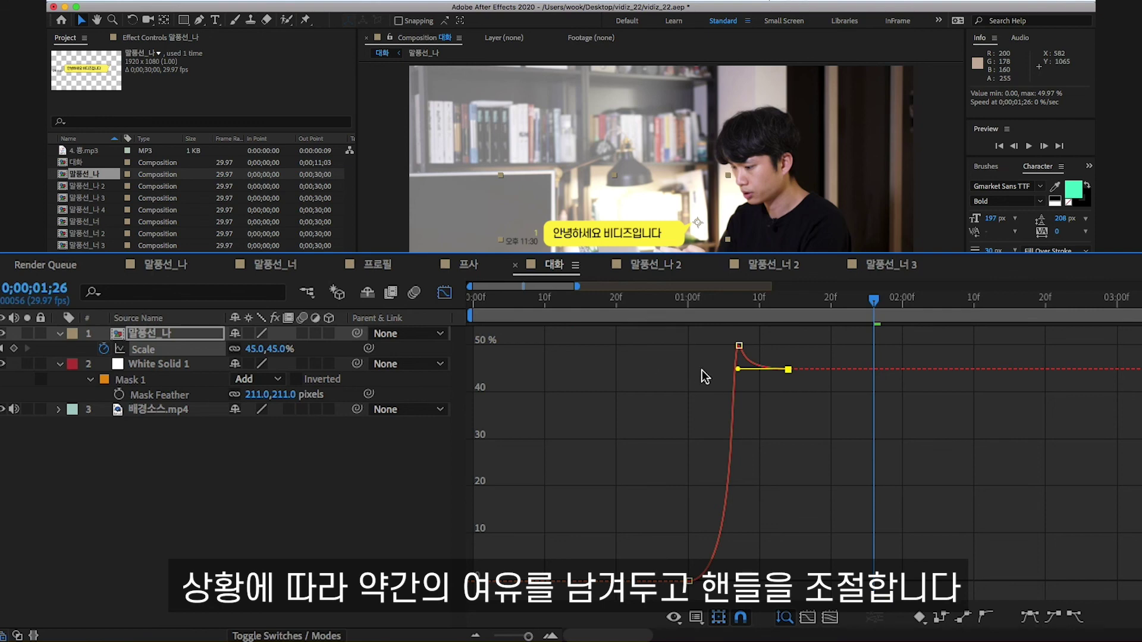
click(756, 381)
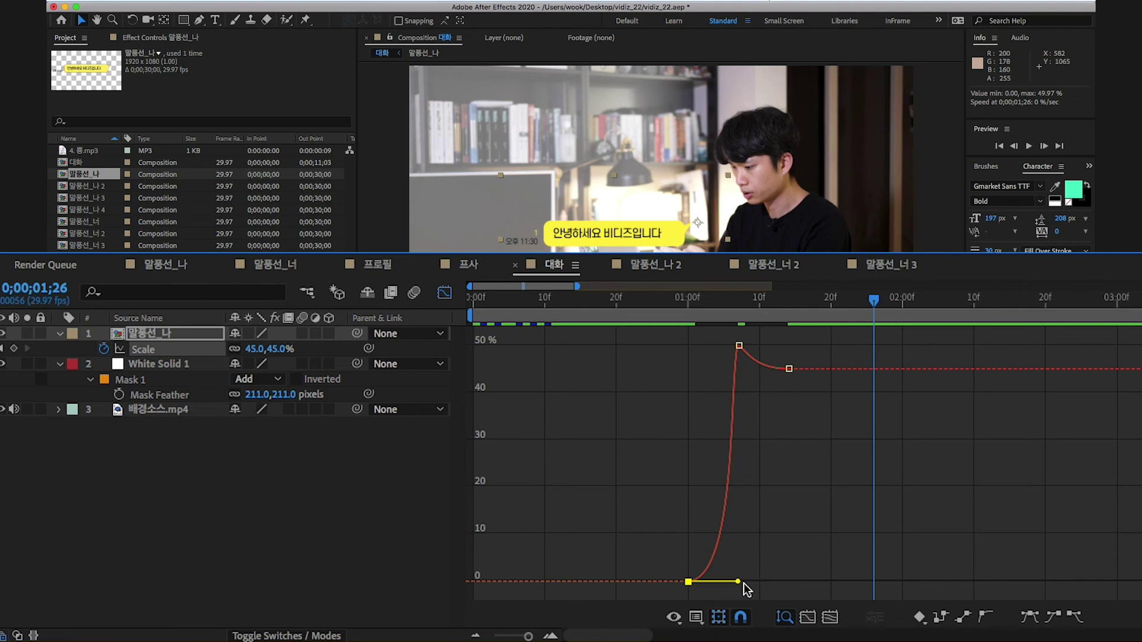
drag(738, 581, 722, 581)
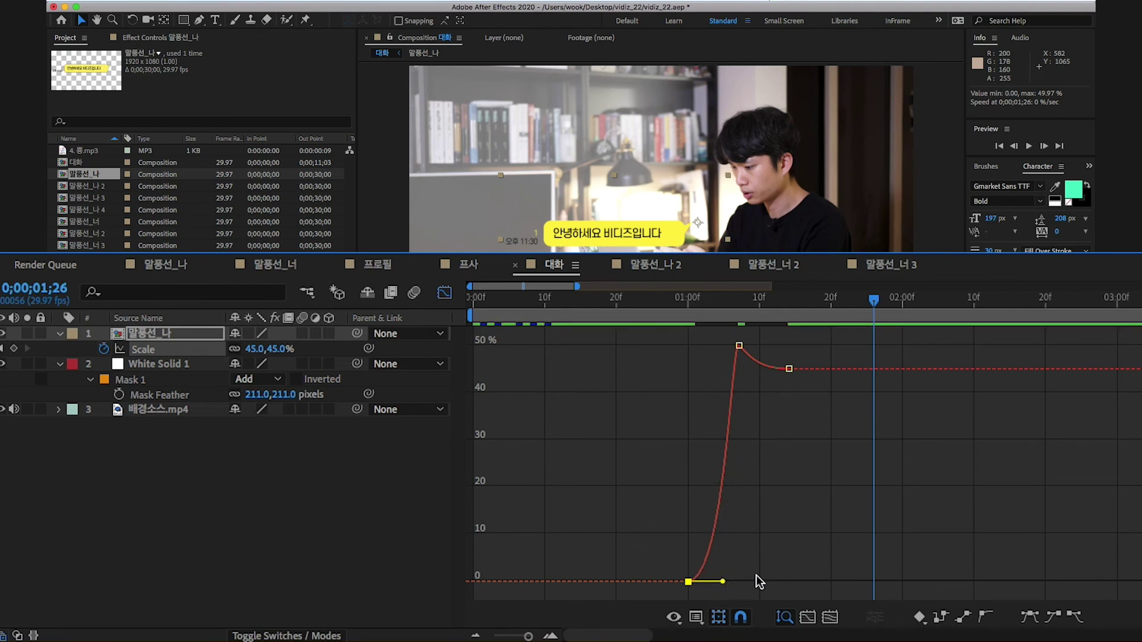
Preview the bubble's pop-up and slightly shorten the first and last Scale keyframe handles of 말풍선_나
drag(873, 301, 605, 302)
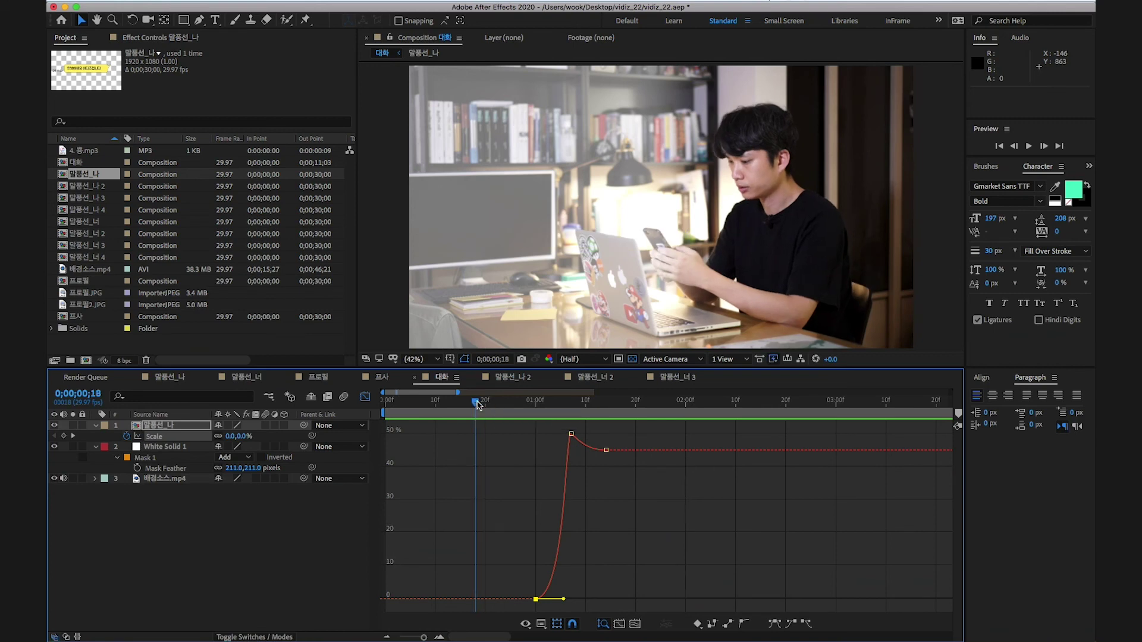
key(space)
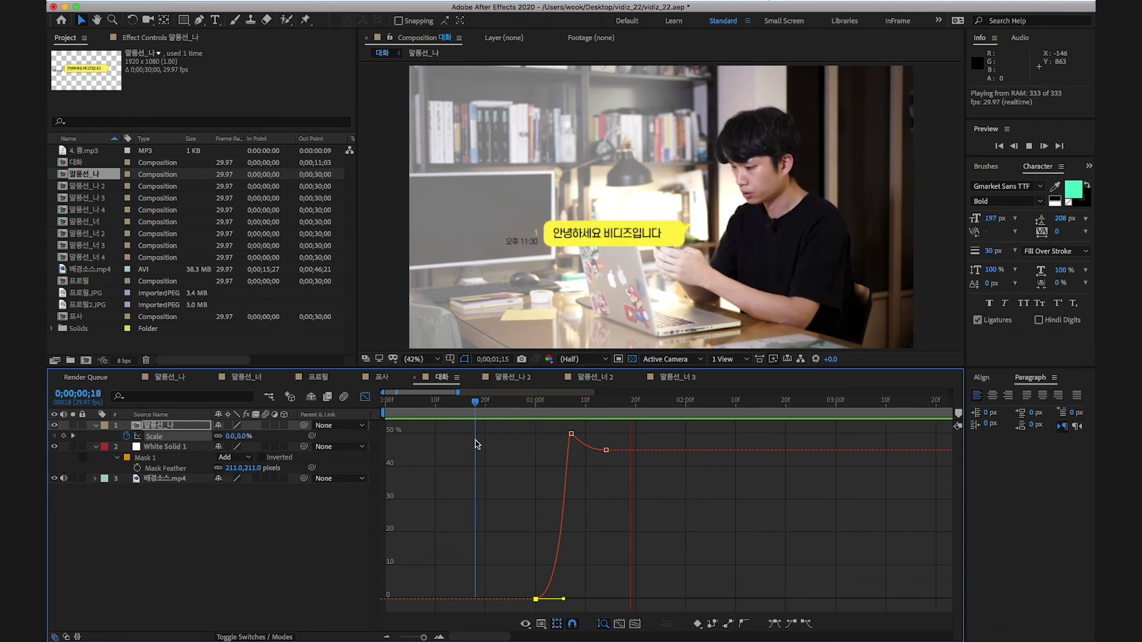
key(space)
drag(564, 600, 556, 599)
click(606, 450)
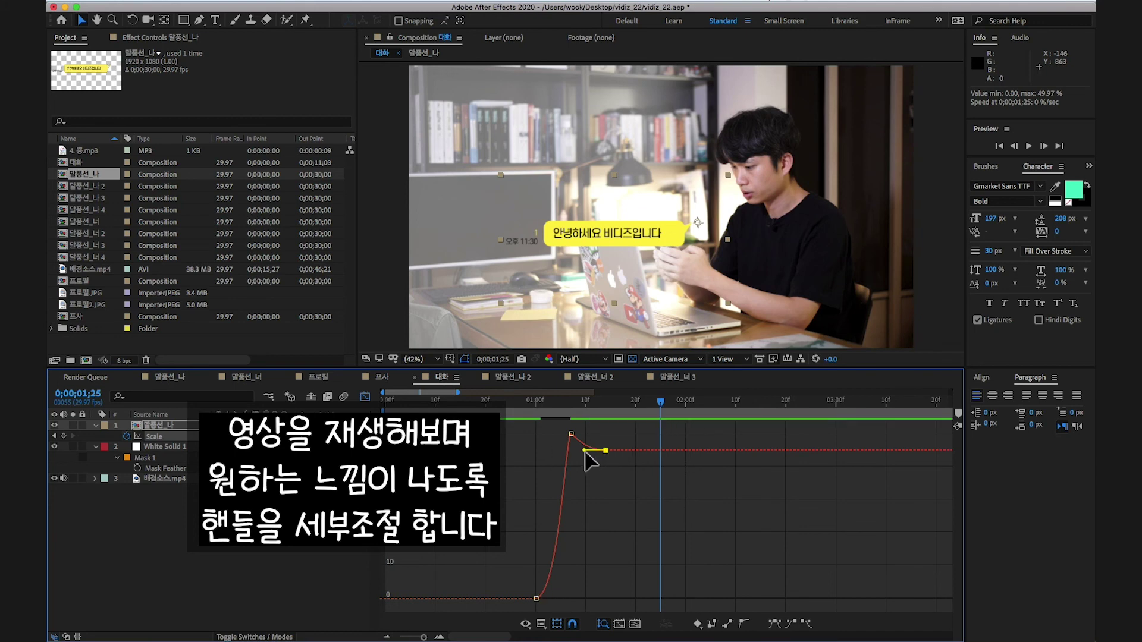
drag(585, 451, 588, 452)
Play back the refined pop-up from 0;00;00;25 and return from the Graph Editor to the layer timeline
click(509, 405)
key(space)
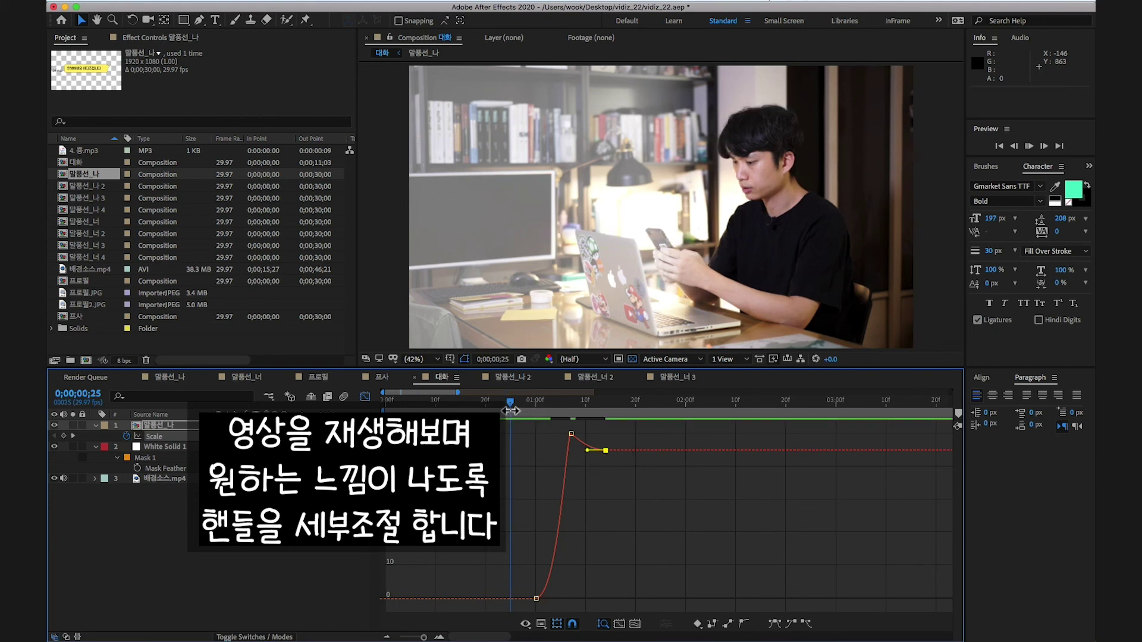
key(space)
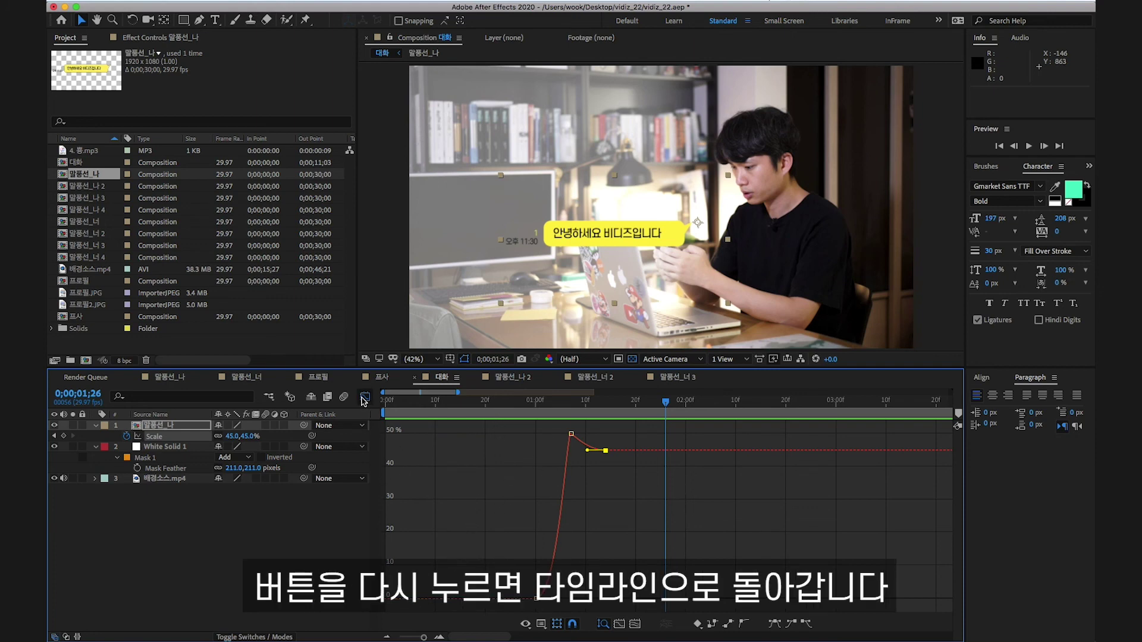
click(364, 397)
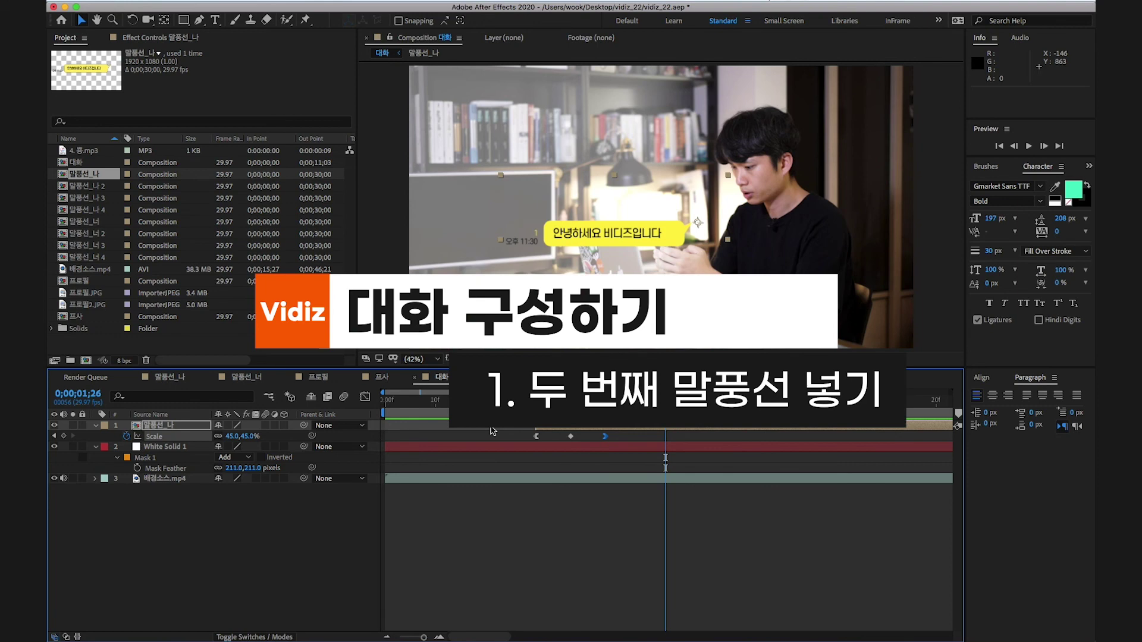
Add 말풍선_너 above 말풍선_나 in the 대화 timeline and start its layer at 0;00;03;00
click(83, 223)
drag(83, 223, 161, 442)
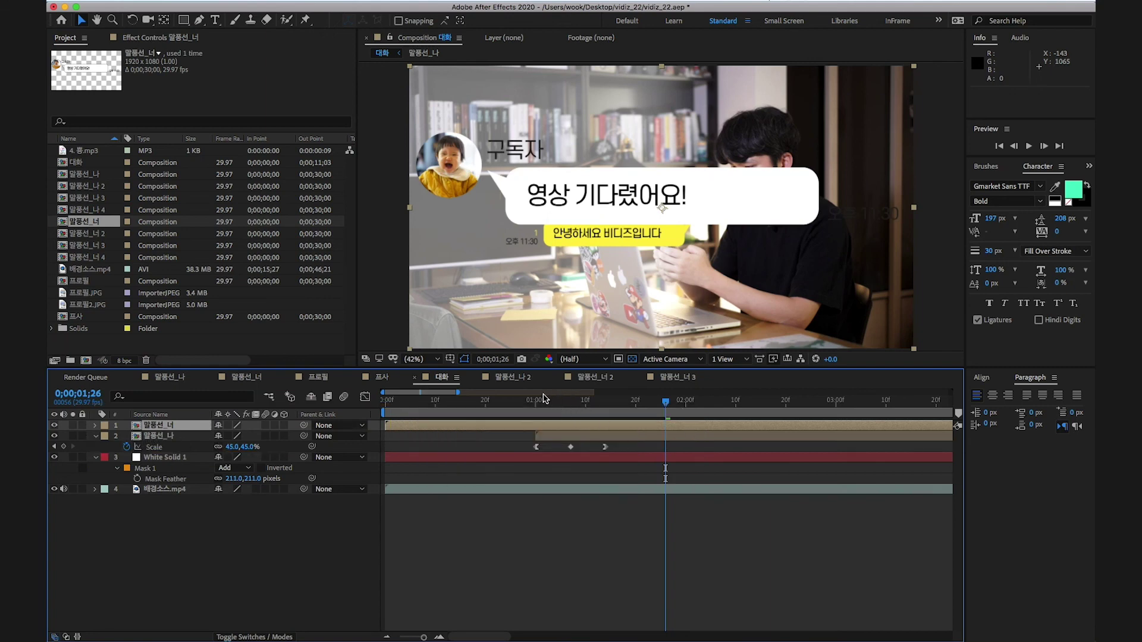
drag(538, 404, 838, 424)
drag(402, 428, 848, 426)
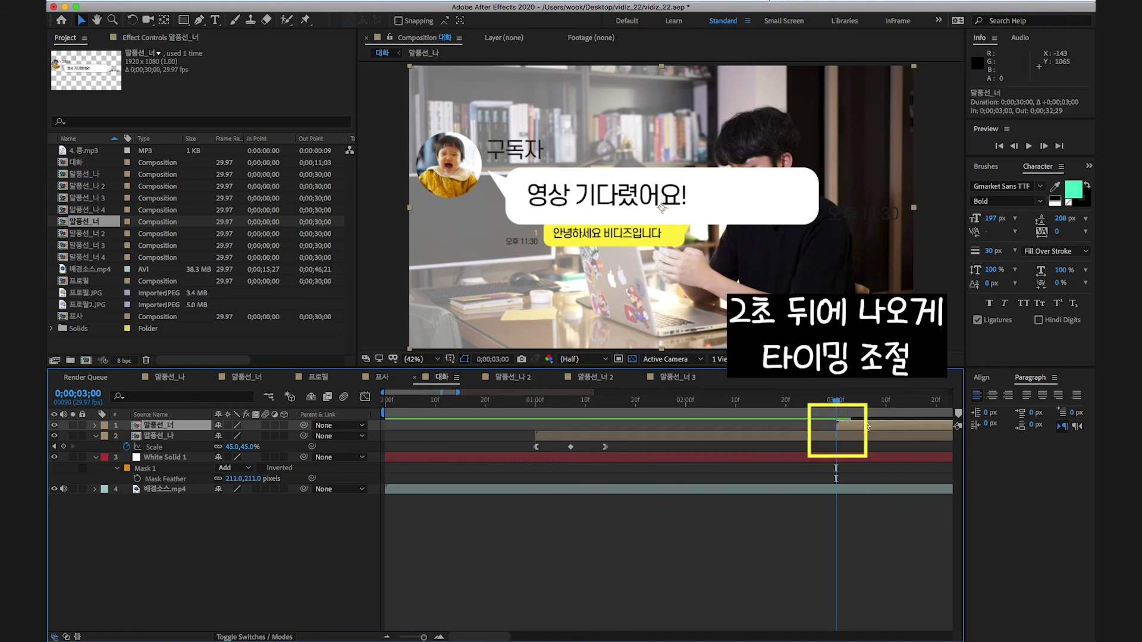
Scale 말풍선_너 to 45% and place it near the frame's left edge, level with the yellow bubble, at about 465, 659
key(s)
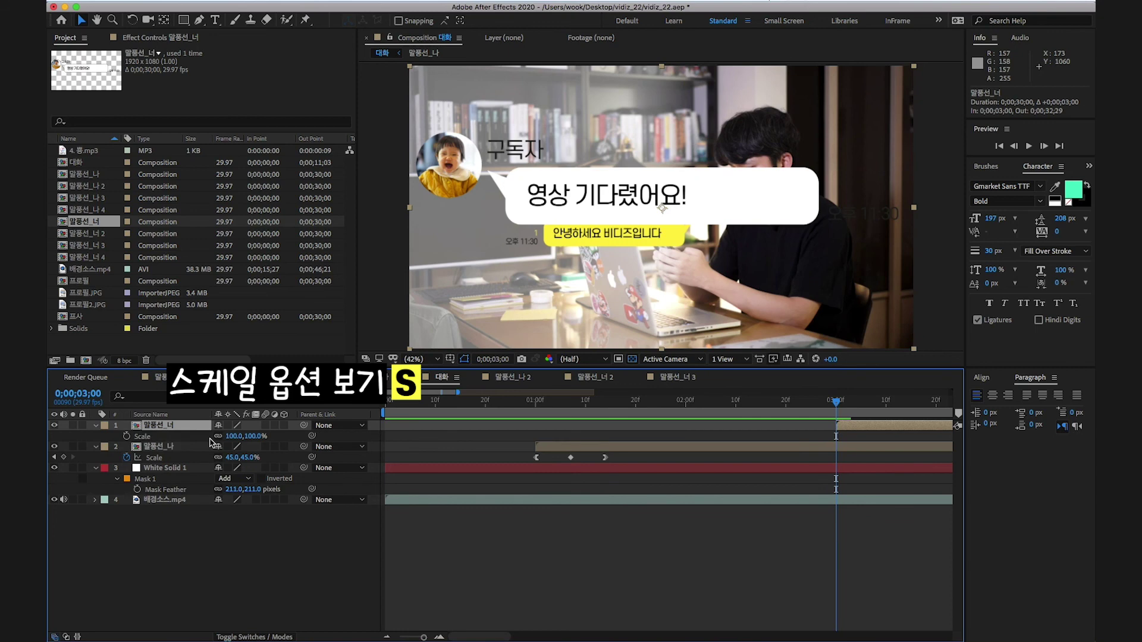
click(234, 436)
key(Return)
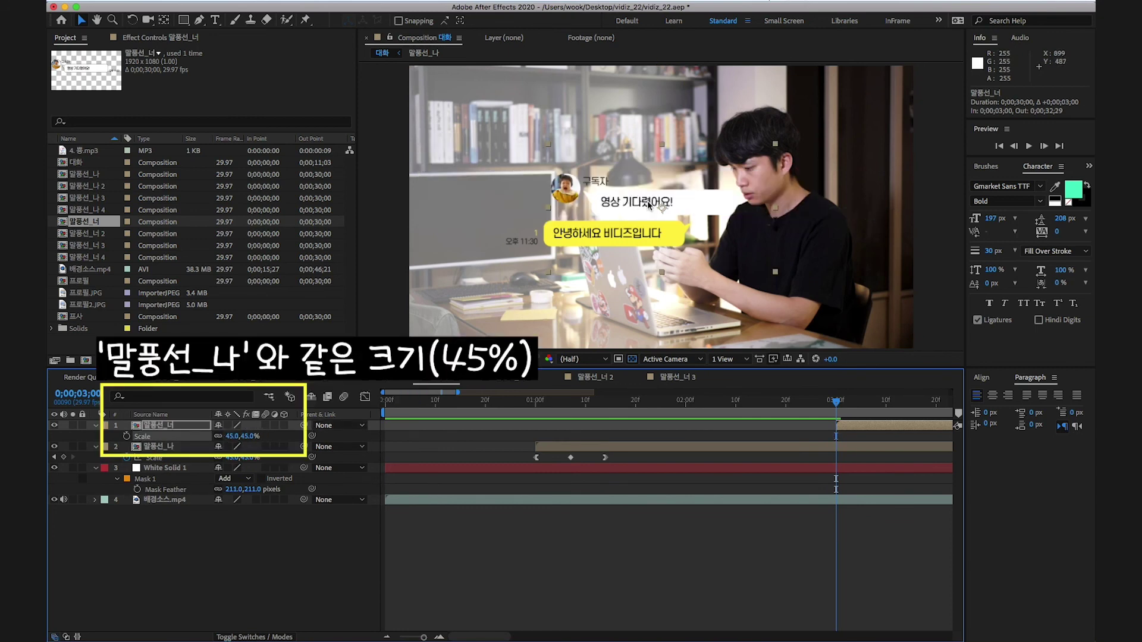
drag(647, 211, 505, 237)
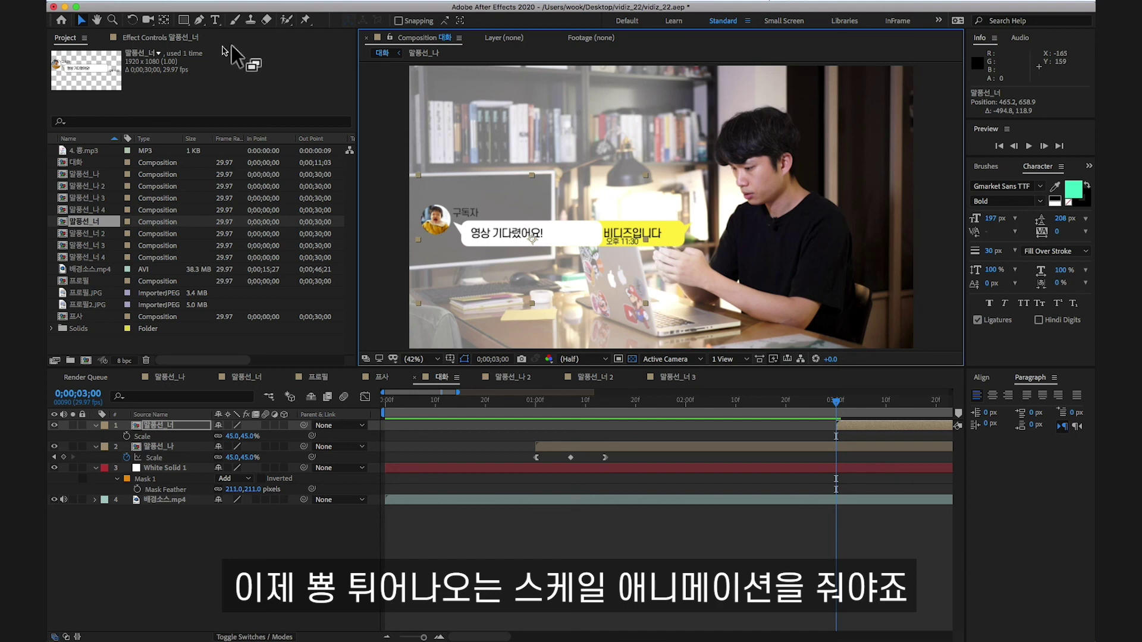
Move the anchor point of 말풍선_너 to the left edge of its profile picture
key(y)
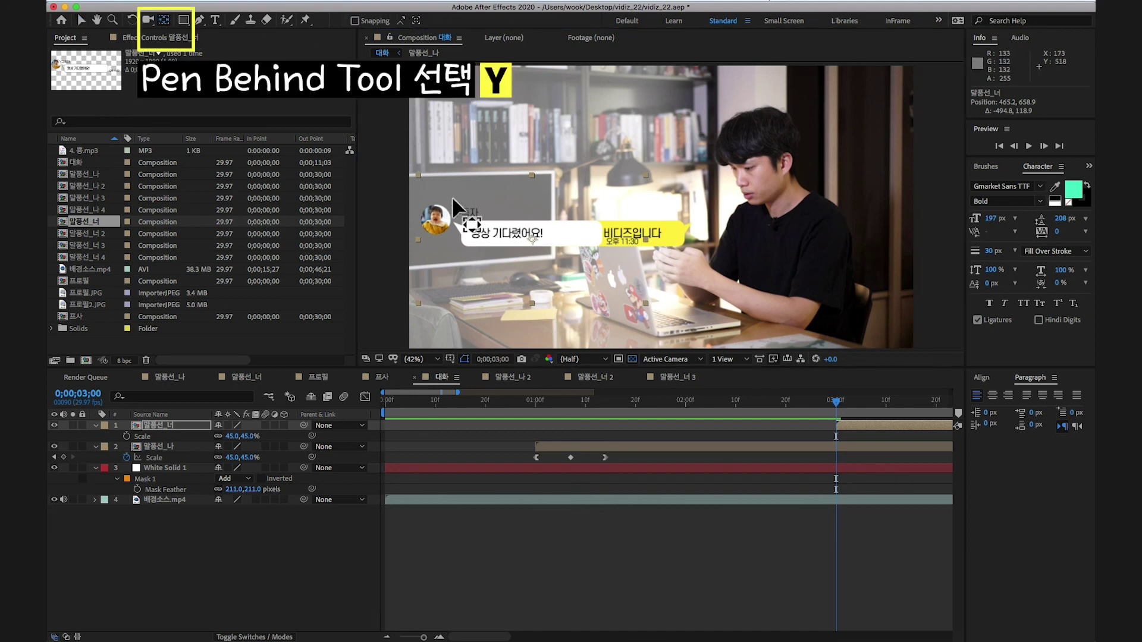
drag(529, 237, 420, 219)
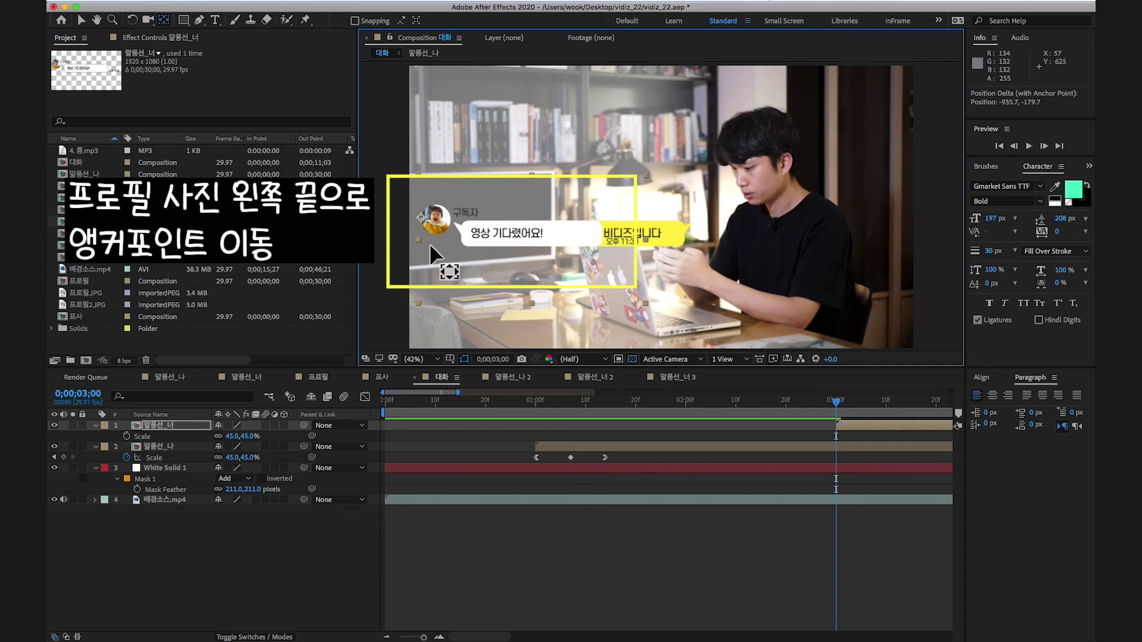
click(81, 21)
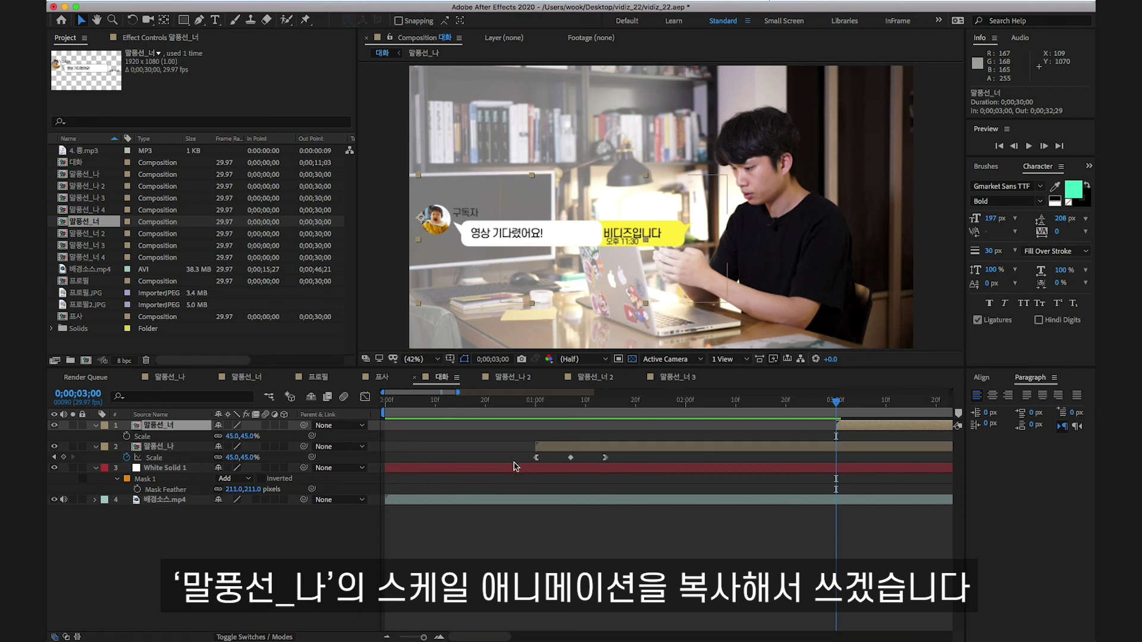
Copy all three Scale keyframes of 말풍선_나 onto the Scale of 말풍선_너 at 0;00;03;00 and scrub to 0;00;03;17
drag(621, 459, 522, 463)
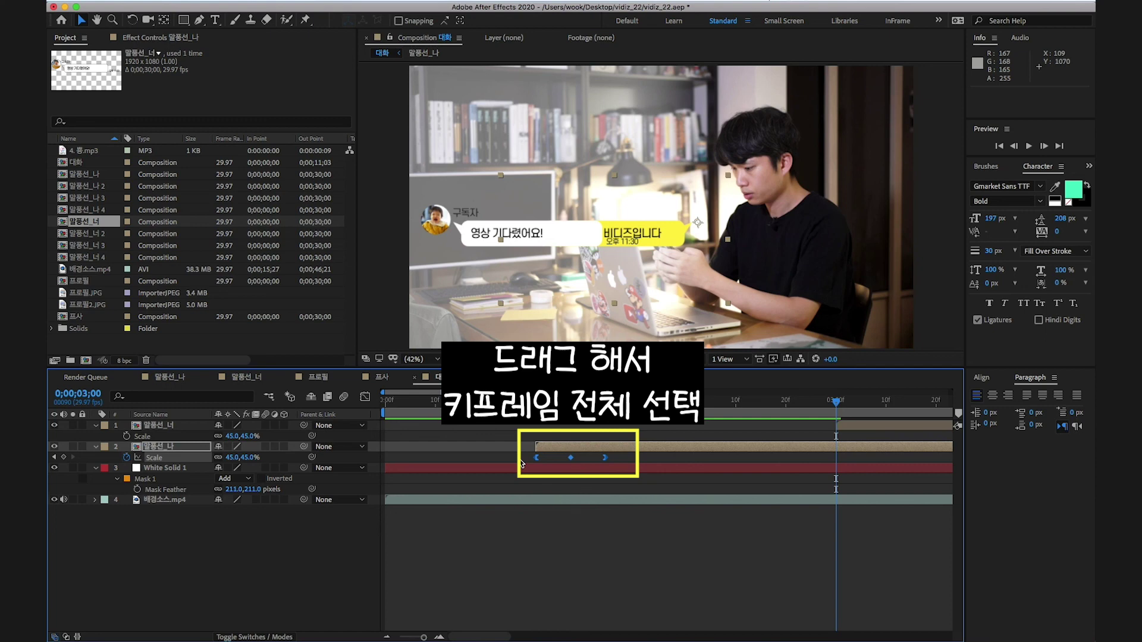
key(ctrl+c)
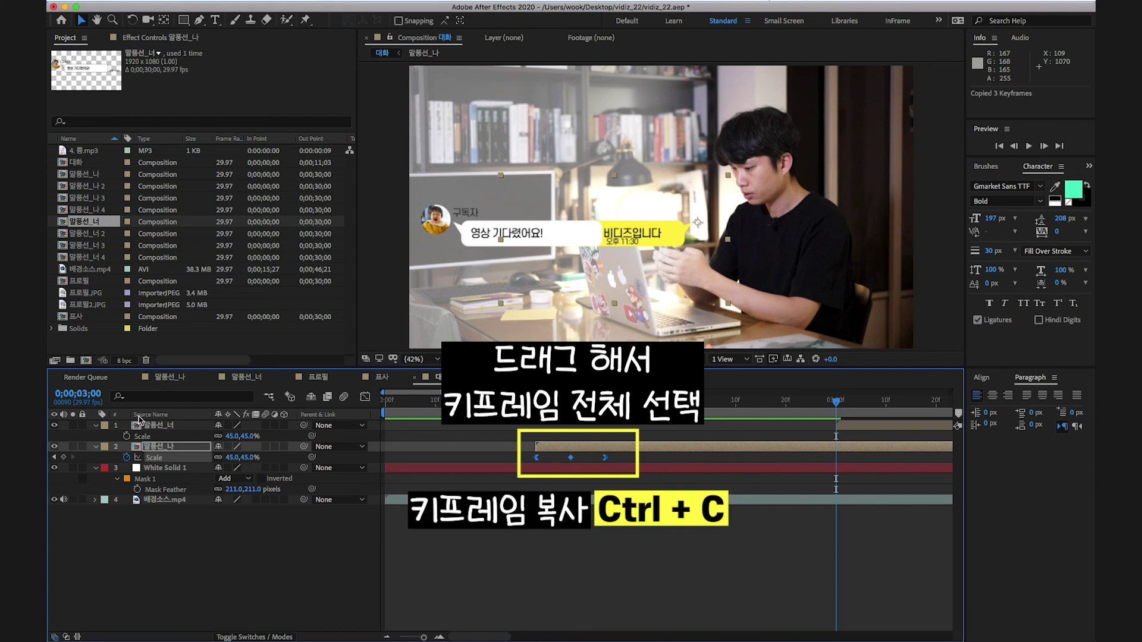
click(163, 426)
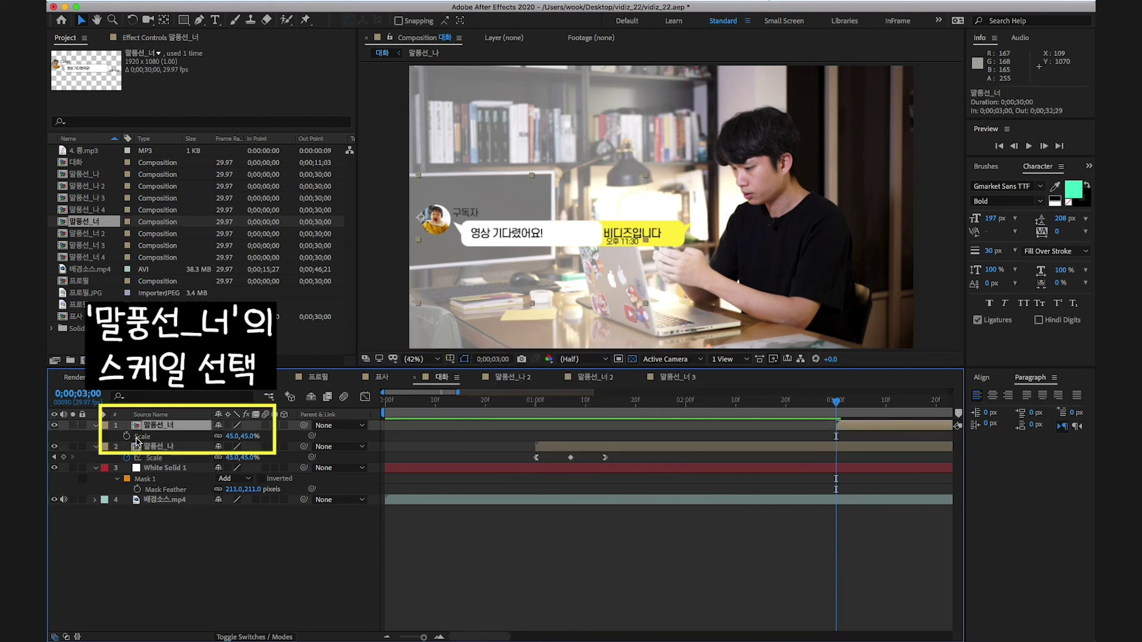
click(141, 437)
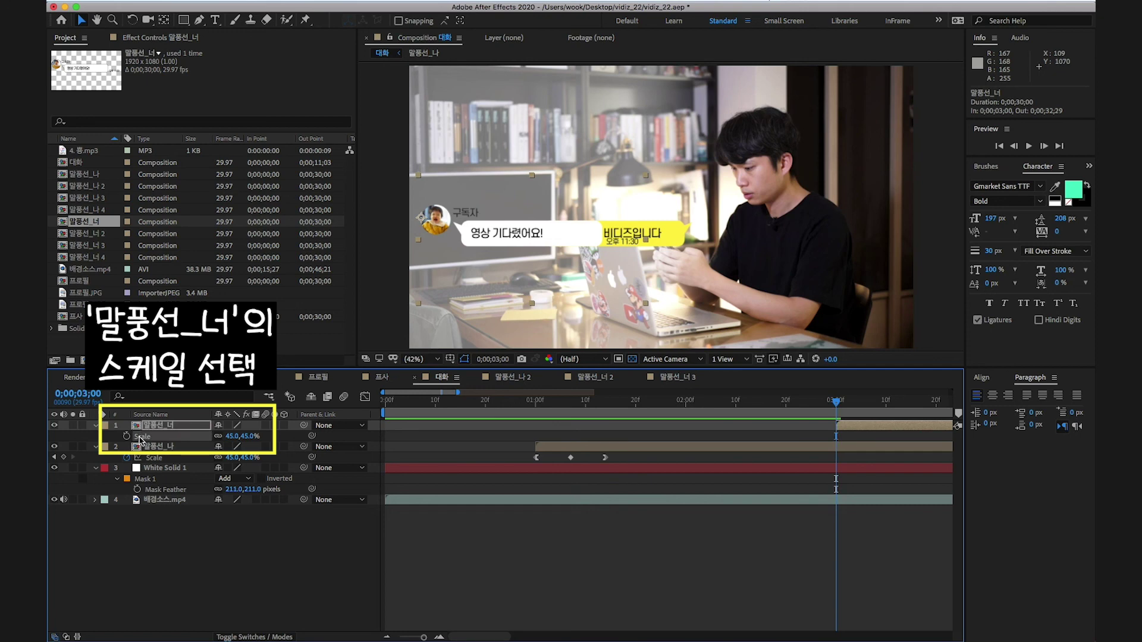
key(ctrl+v)
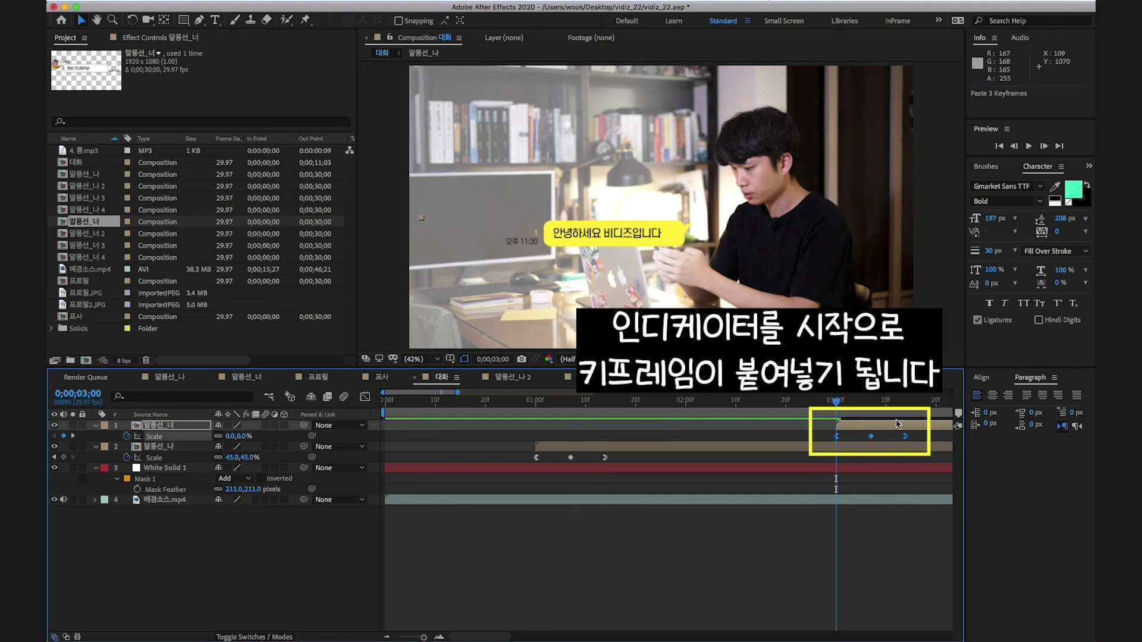
drag(836, 404, 921, 429)
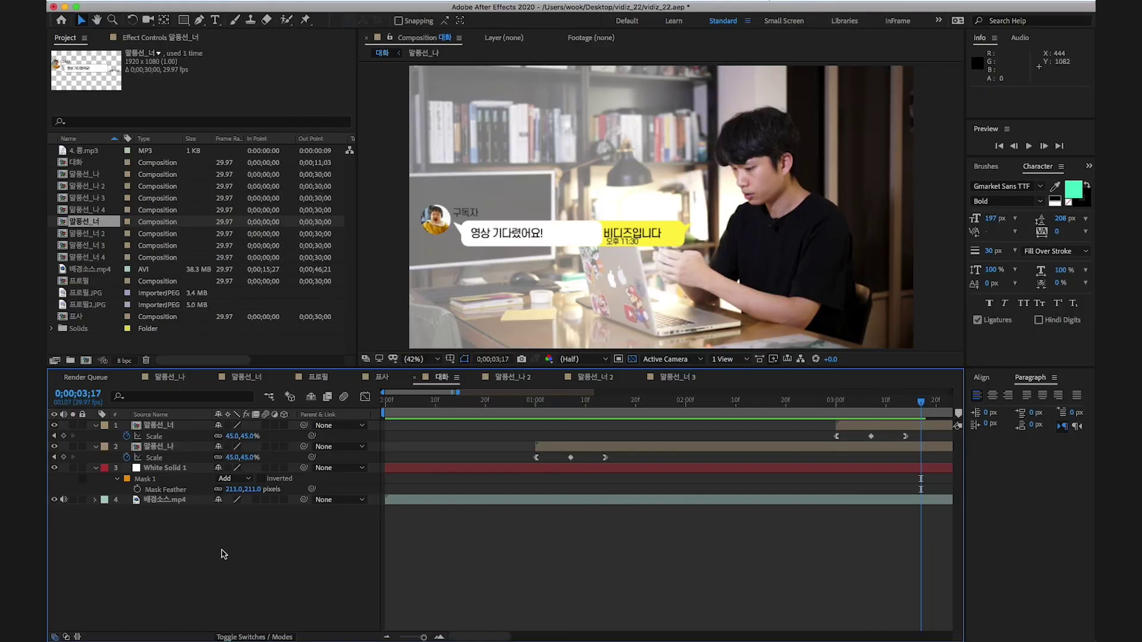
Add a null object above all other layers in the 대화 timeline
right_click(267, 550)
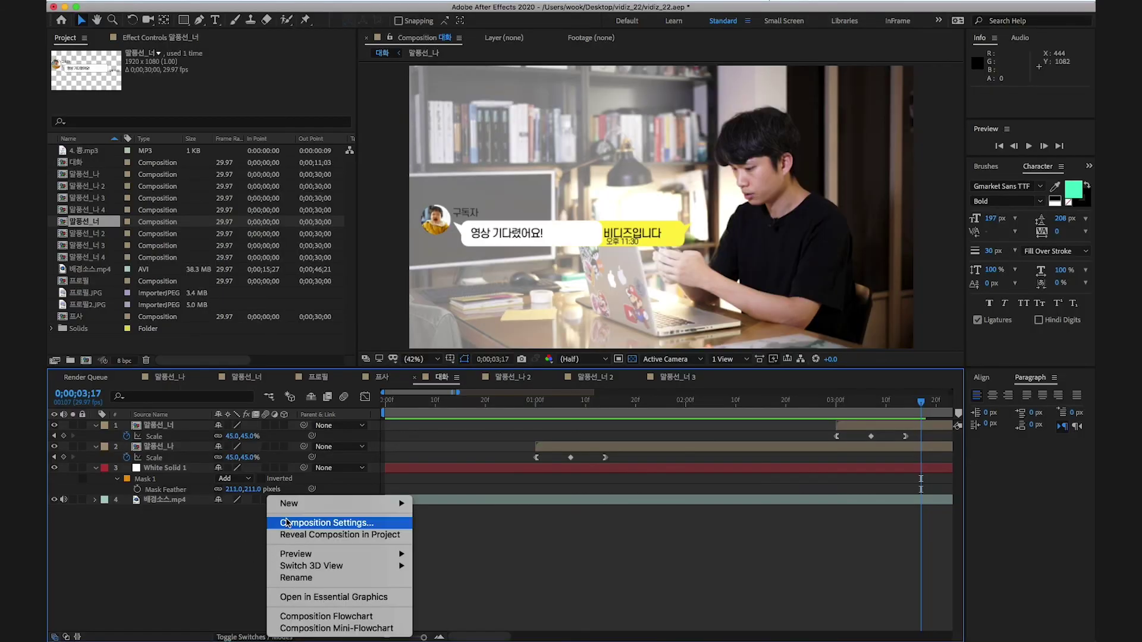
mouse_move(313, 505)
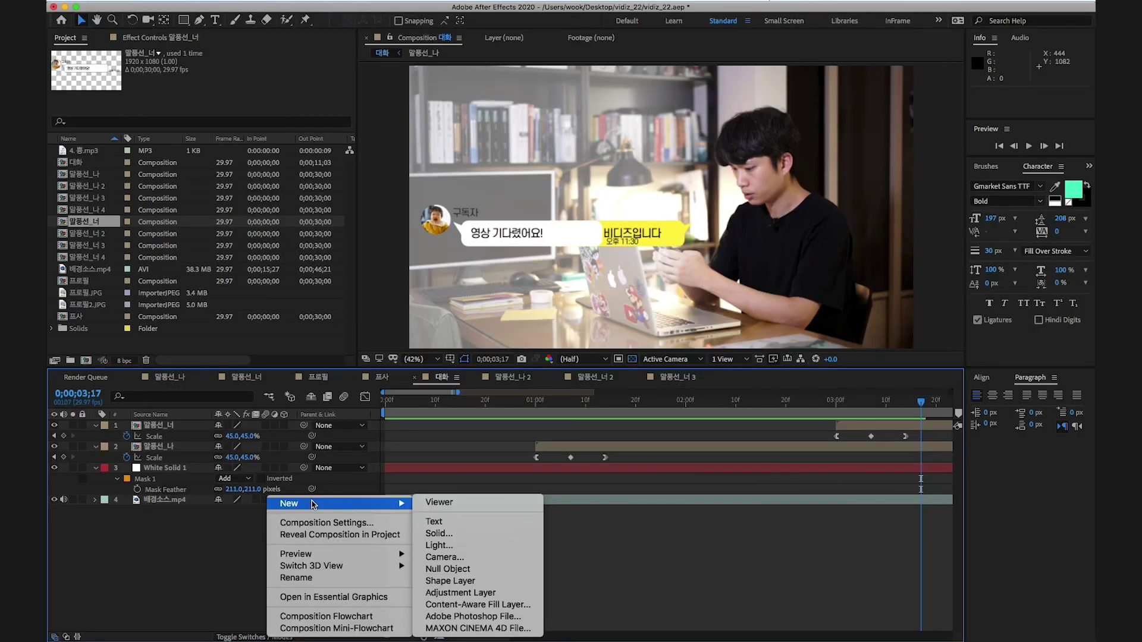
click(474, 570)
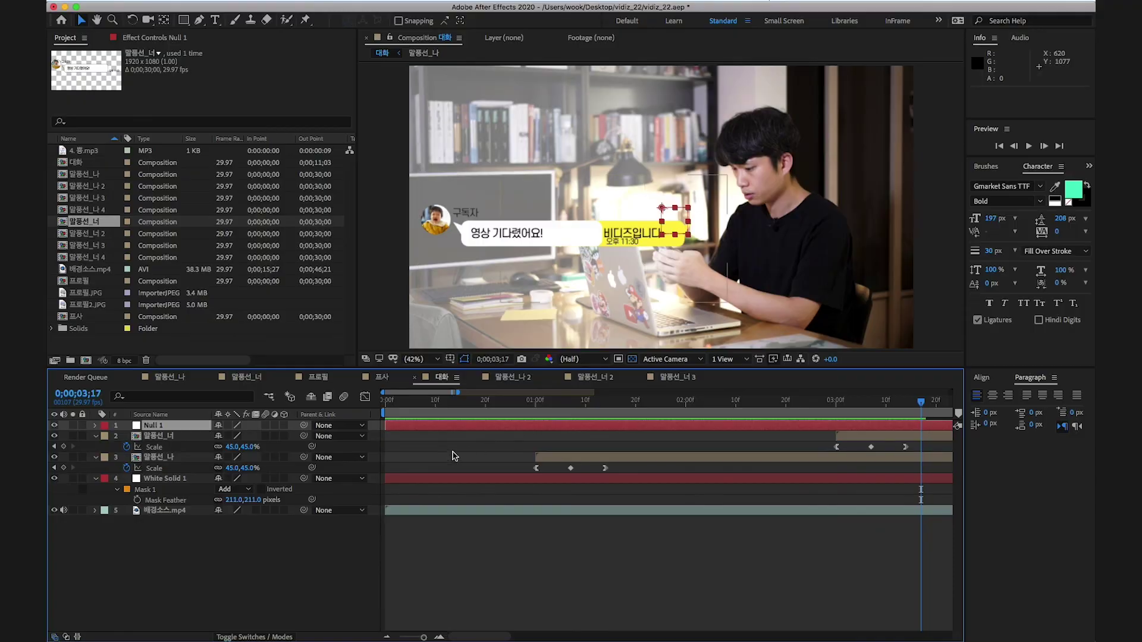
Check that the Parent & Link column is enabled and parent 말풍선_나 to Null 1 with the pick whip
click(166, 456)
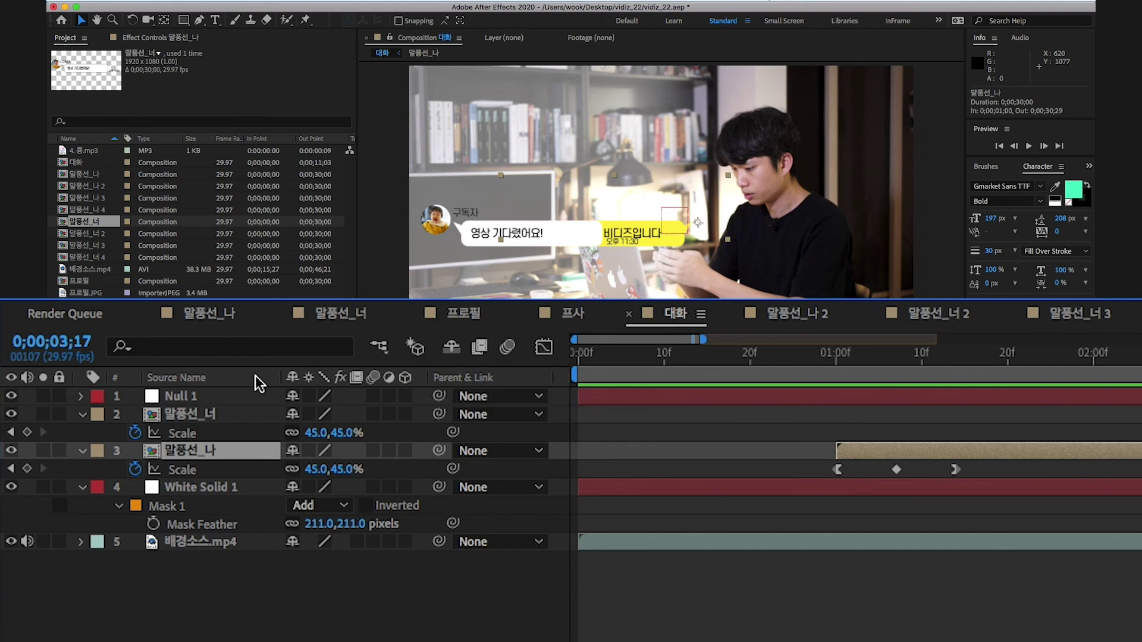
right_click(515, 378)
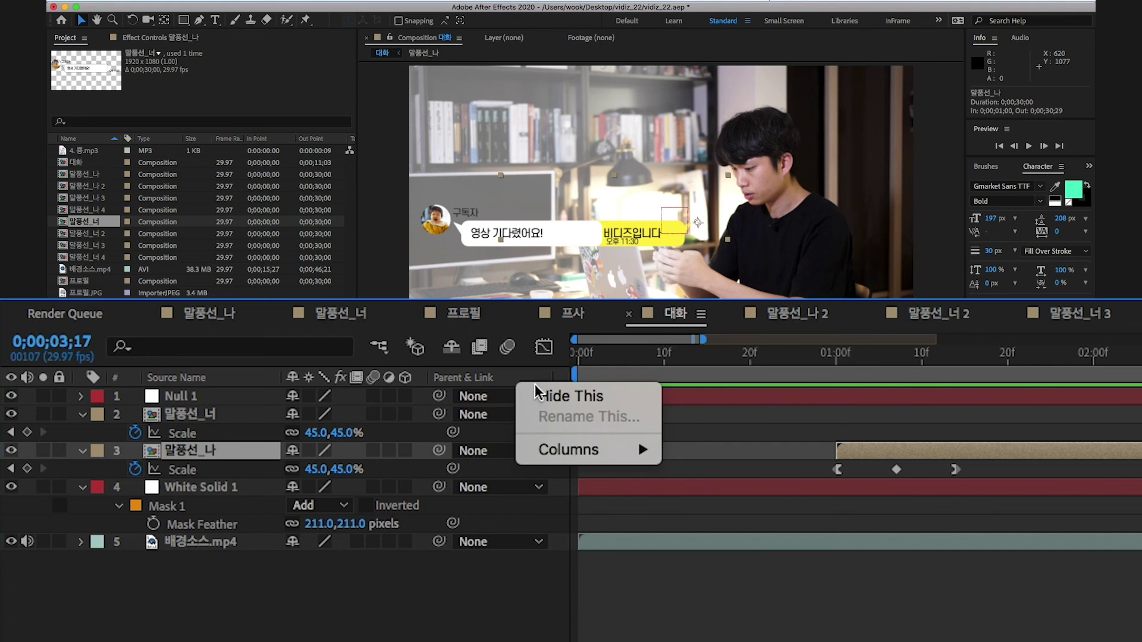
mouse_move(557, 448)
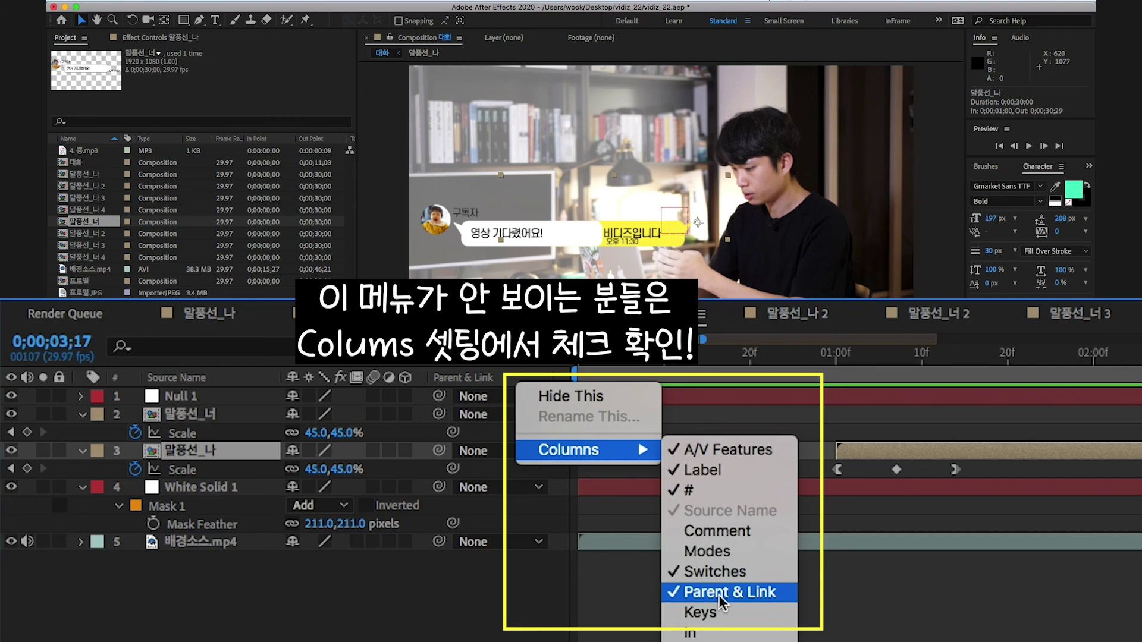
click(489, 374)
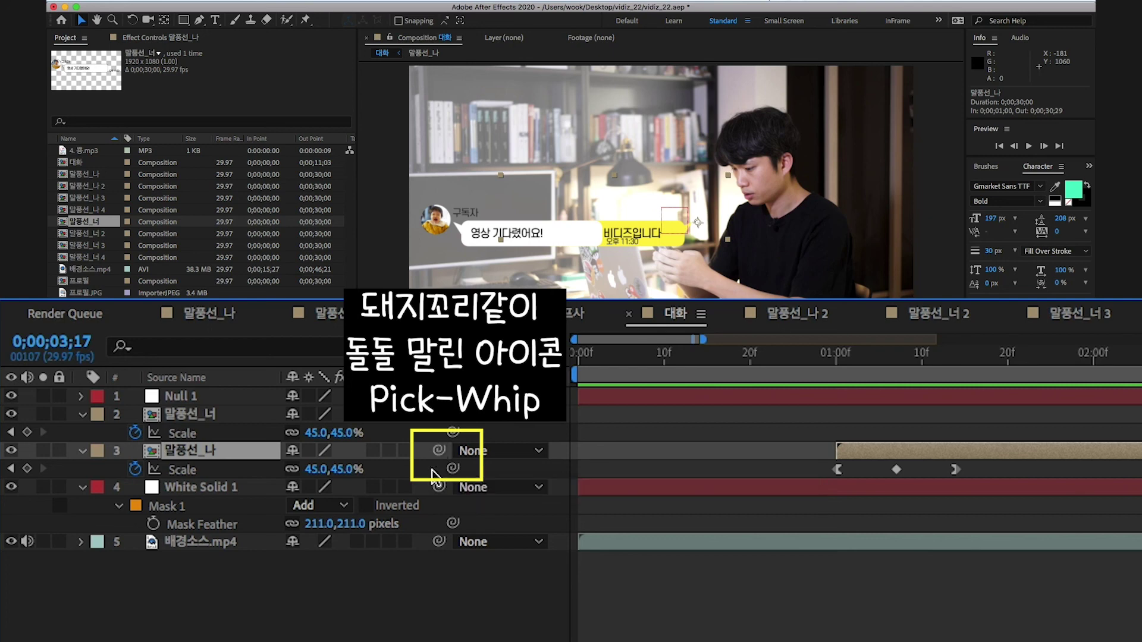
drag(438, 461, 179, 398)
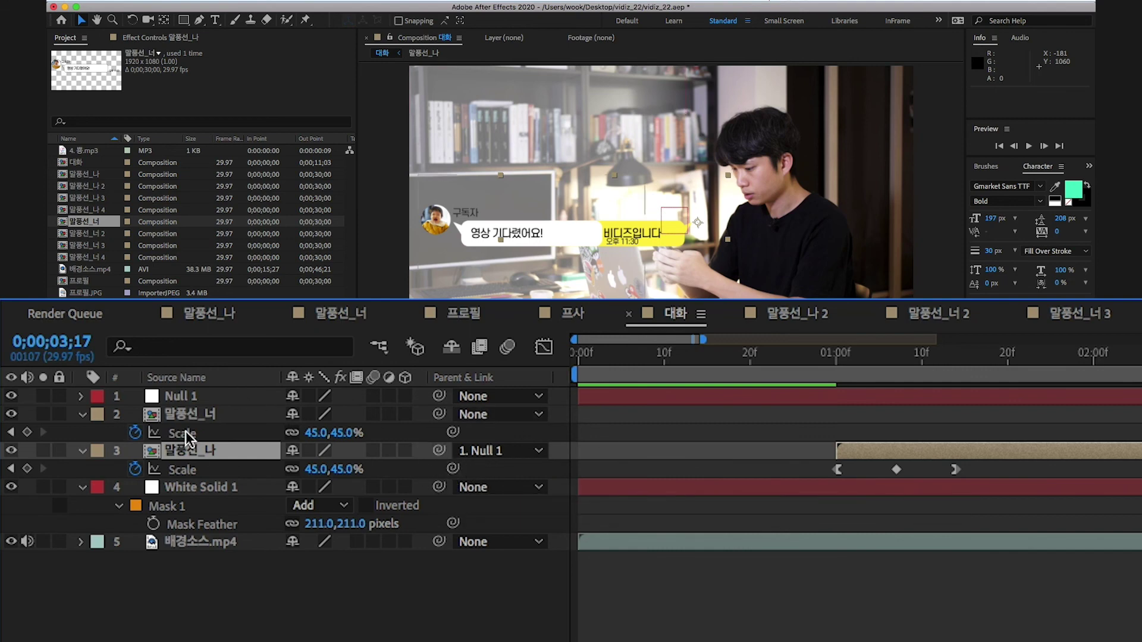
Try moving and scaling Null 1 to test how the linked 말풍선_나 follows, and undo the test changes
click(180, 399)
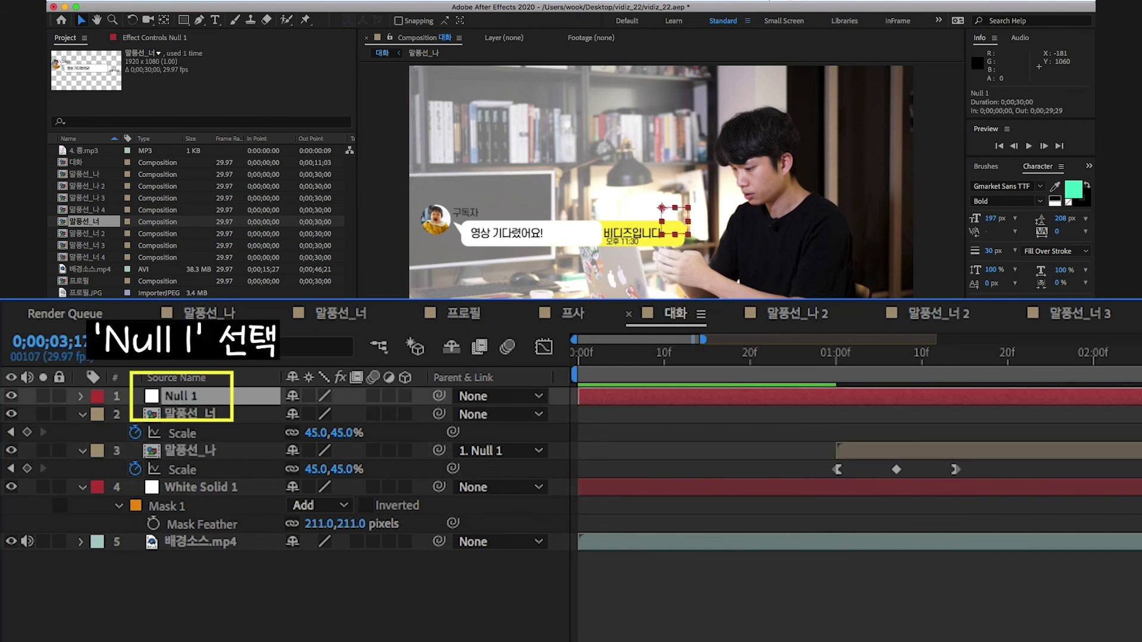
drag(676, 221, 715, 199)
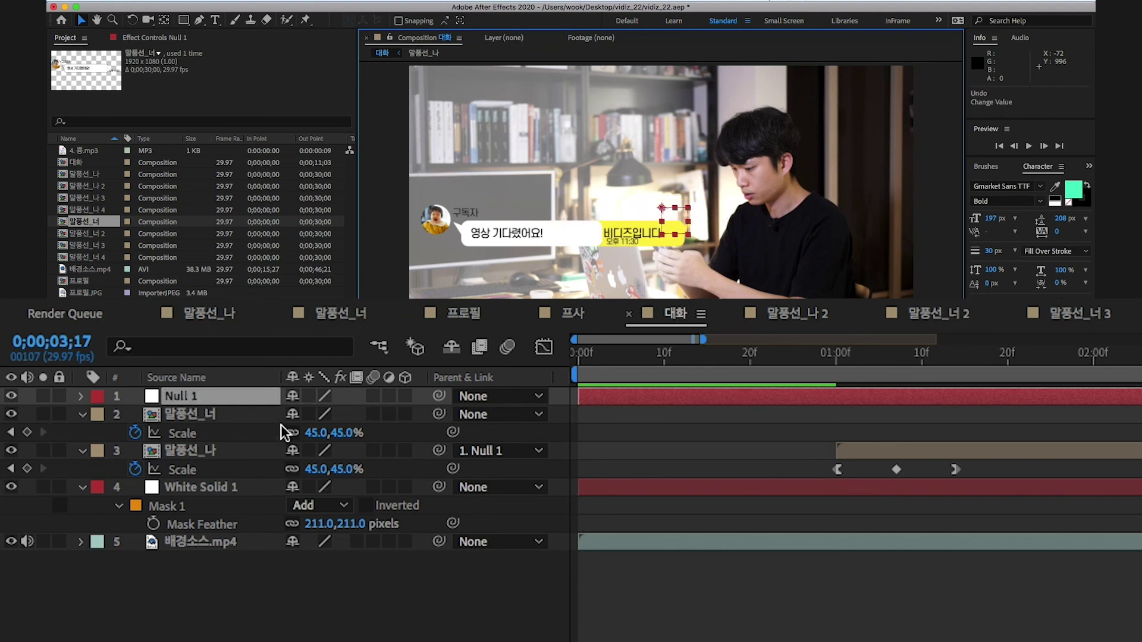
key(s)
drag(318, 415, 379, 404)
key(super+z)
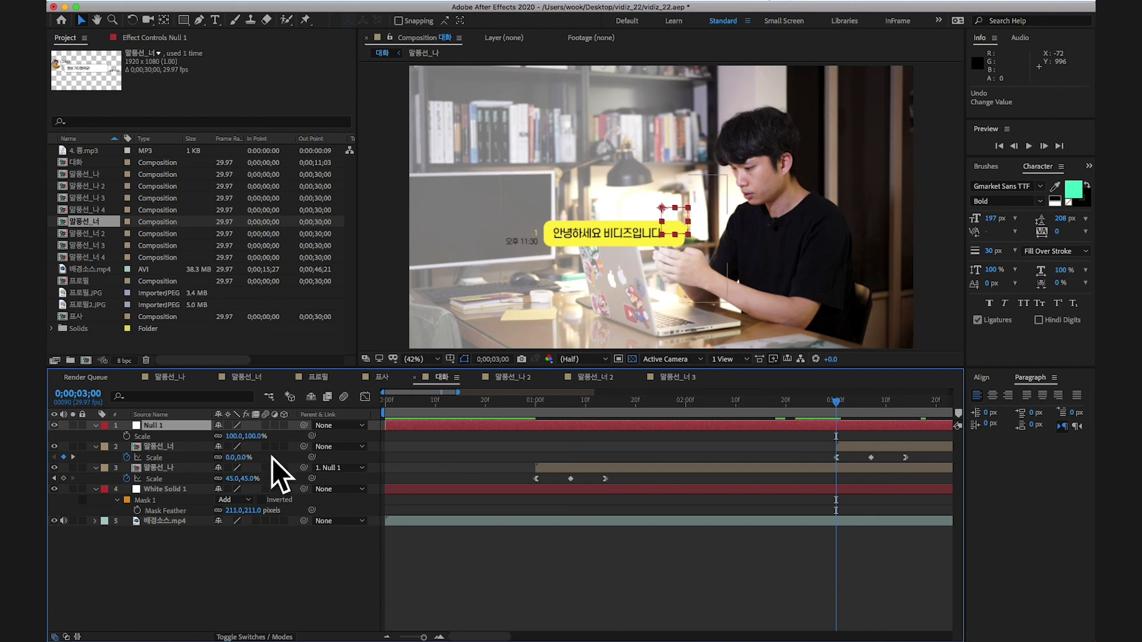
Keyframe Null 1's Position at 0;00;03;00 and 0;00;03;14, moving it straight up to 960, 404.4 at the second keyframe, and preview the motion
click(172, 432)
key(p)
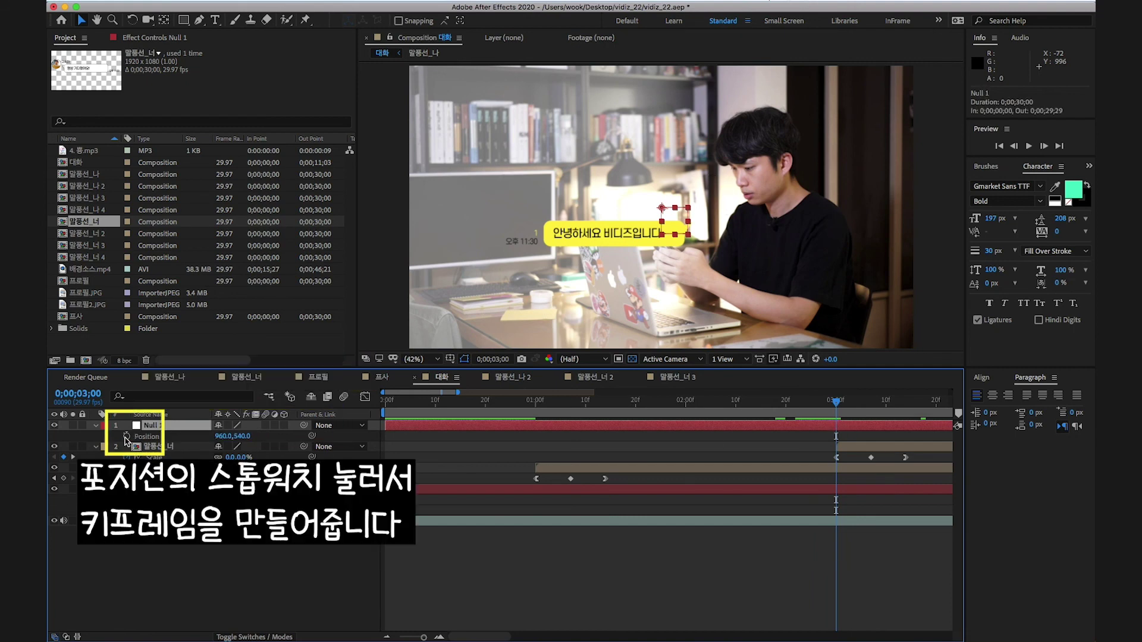
click(126, 436)
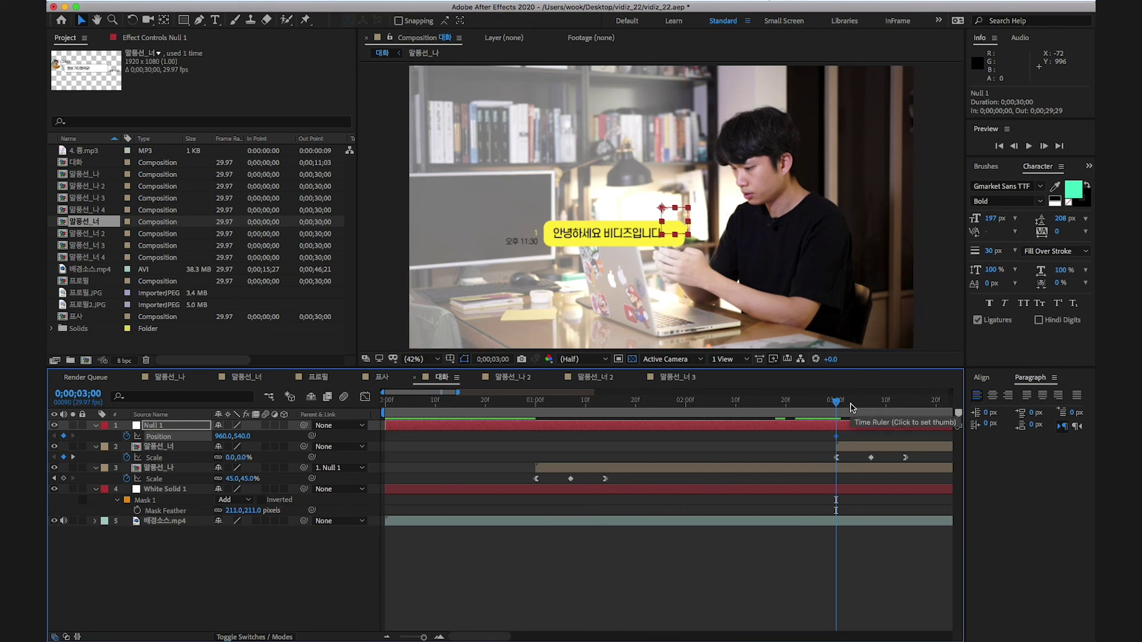
key(k)
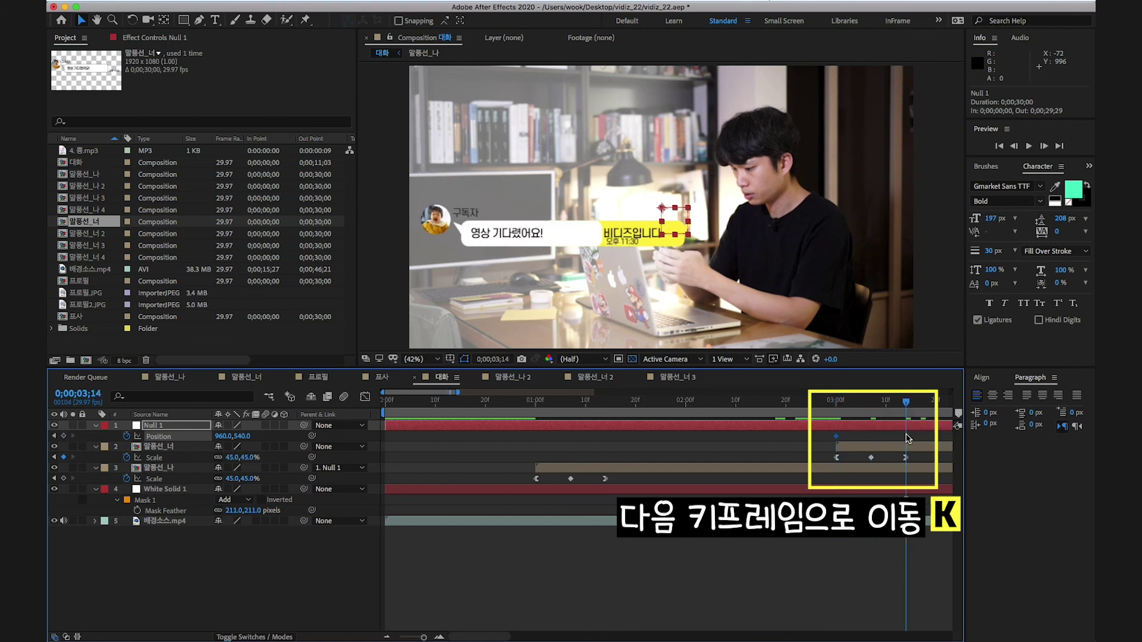
click(64, 437)
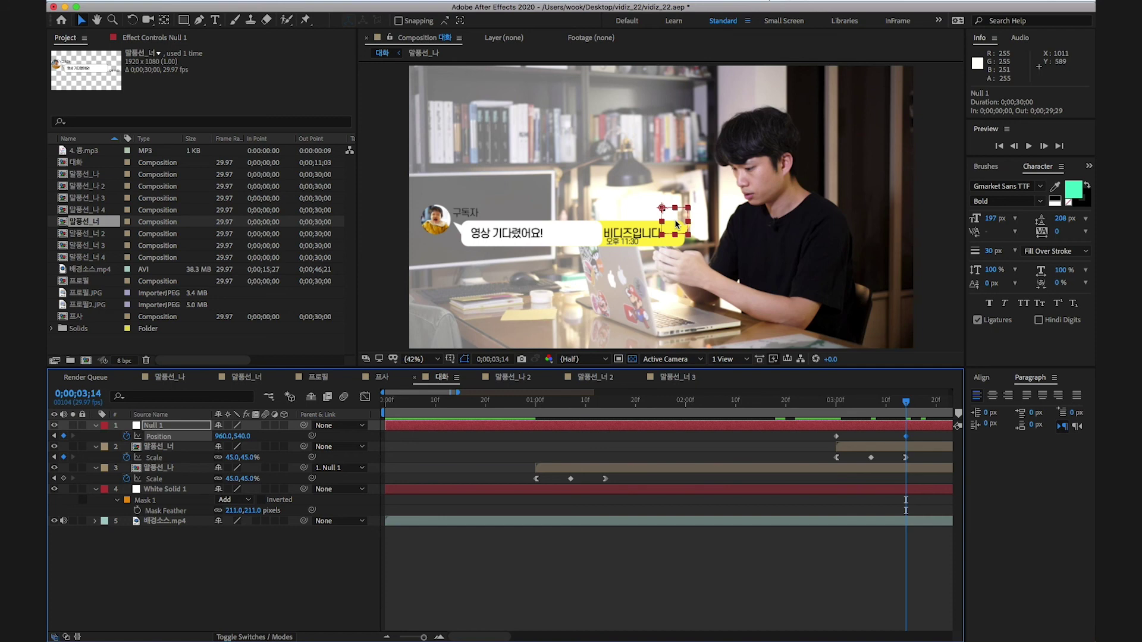
drag(675, 222, 680, 184)
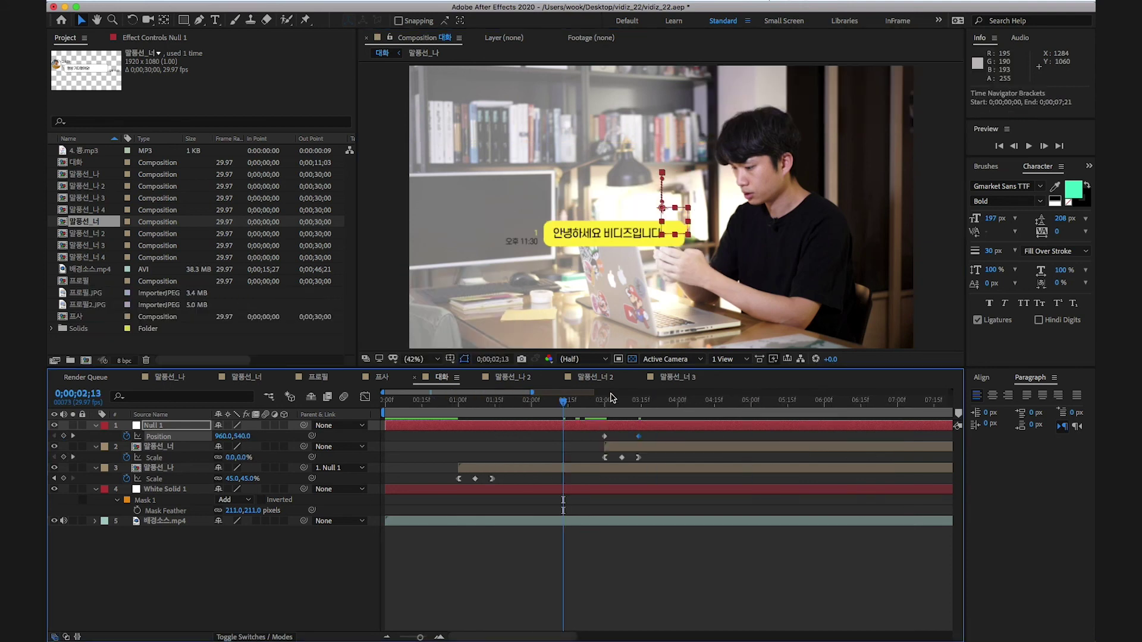
key(space)
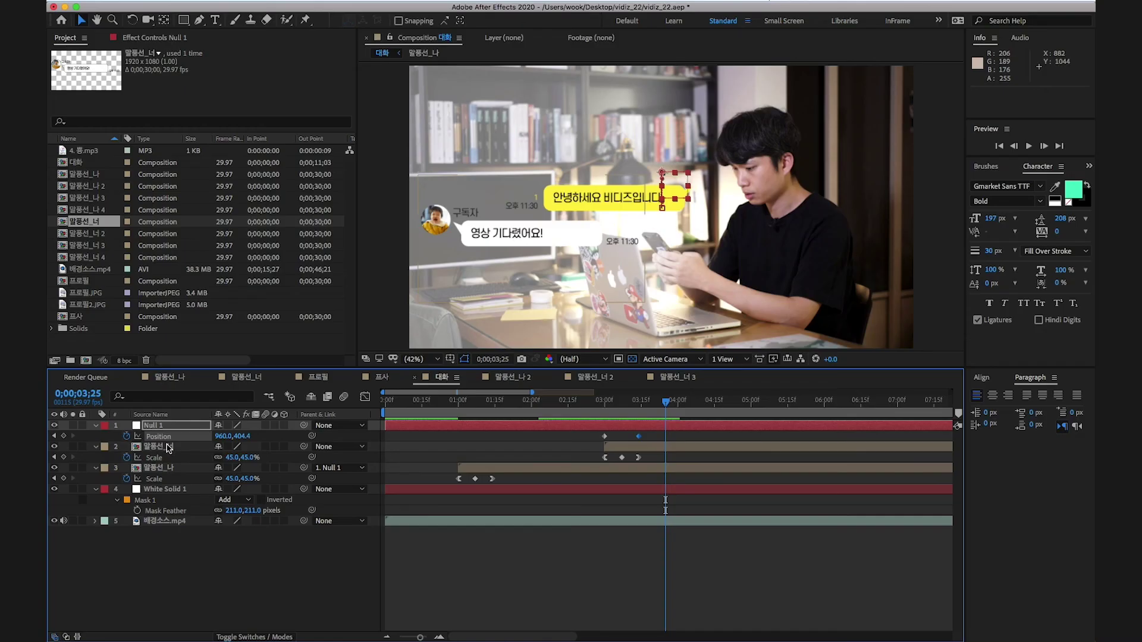
Show the speed graph of Null 1's Position and apply Easy Ease In to its arriving keyframe
click(164, 442)
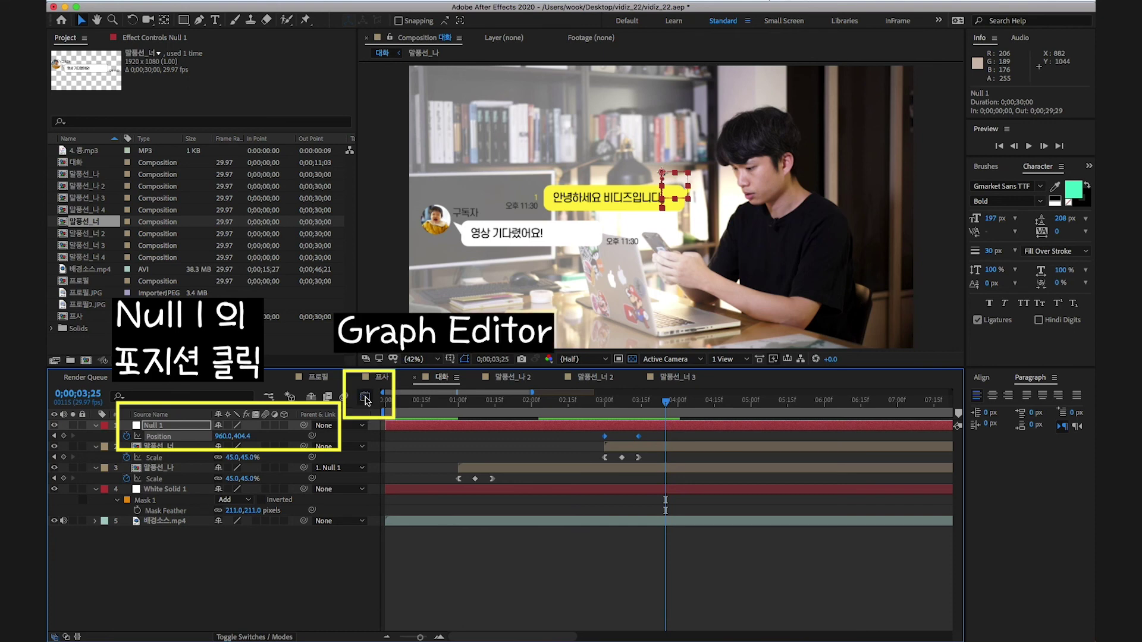
click(365, 397)
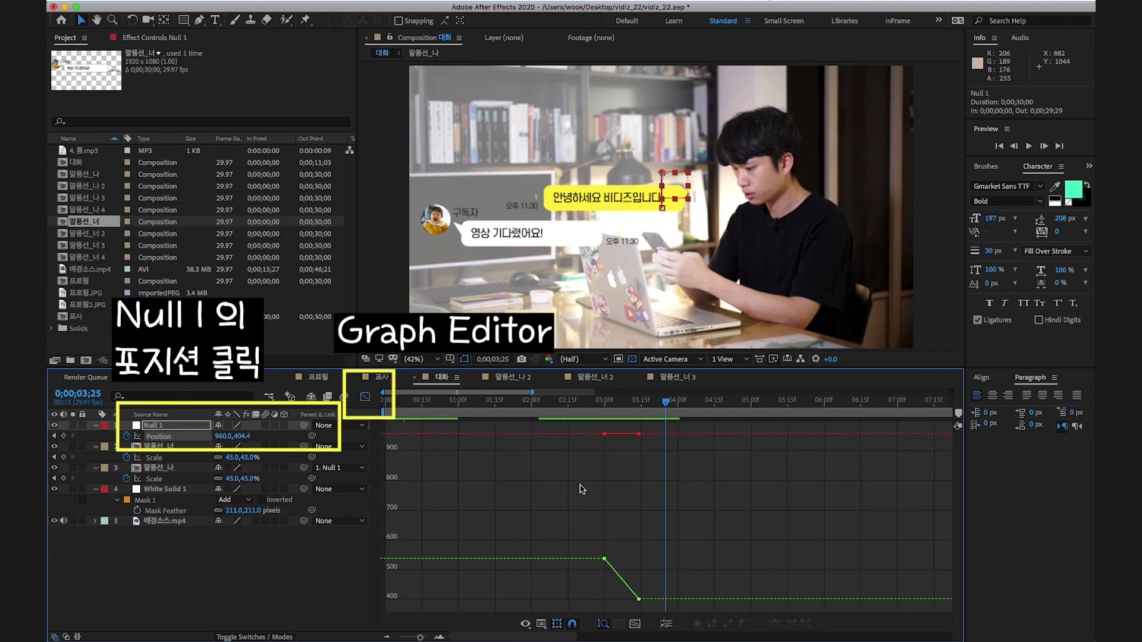
right_click(550, 474)
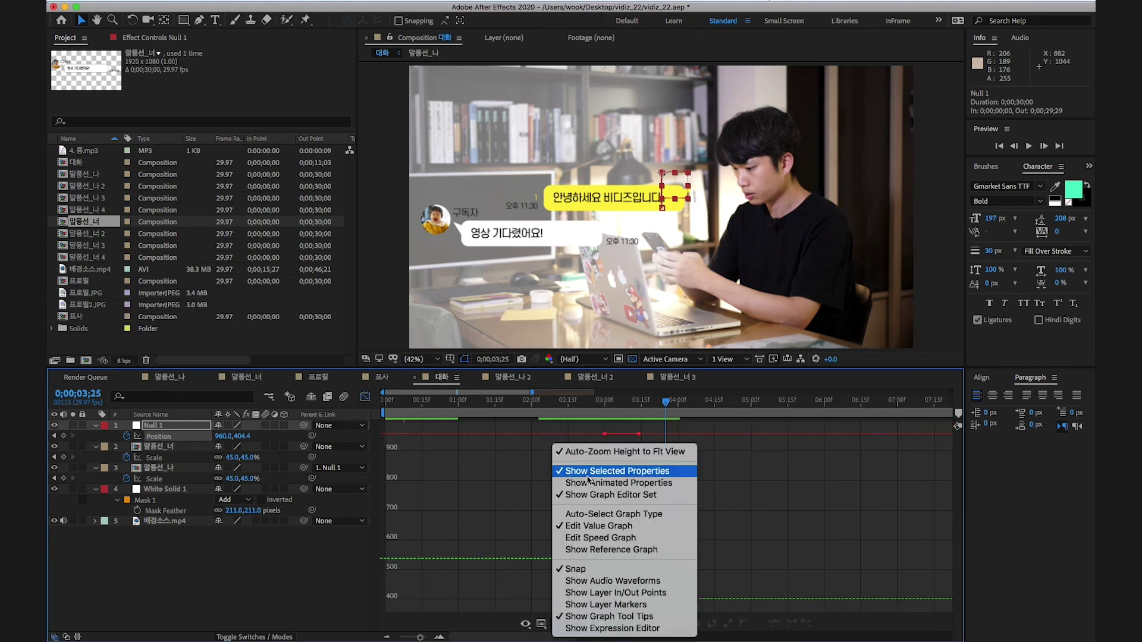
click(585, 539)
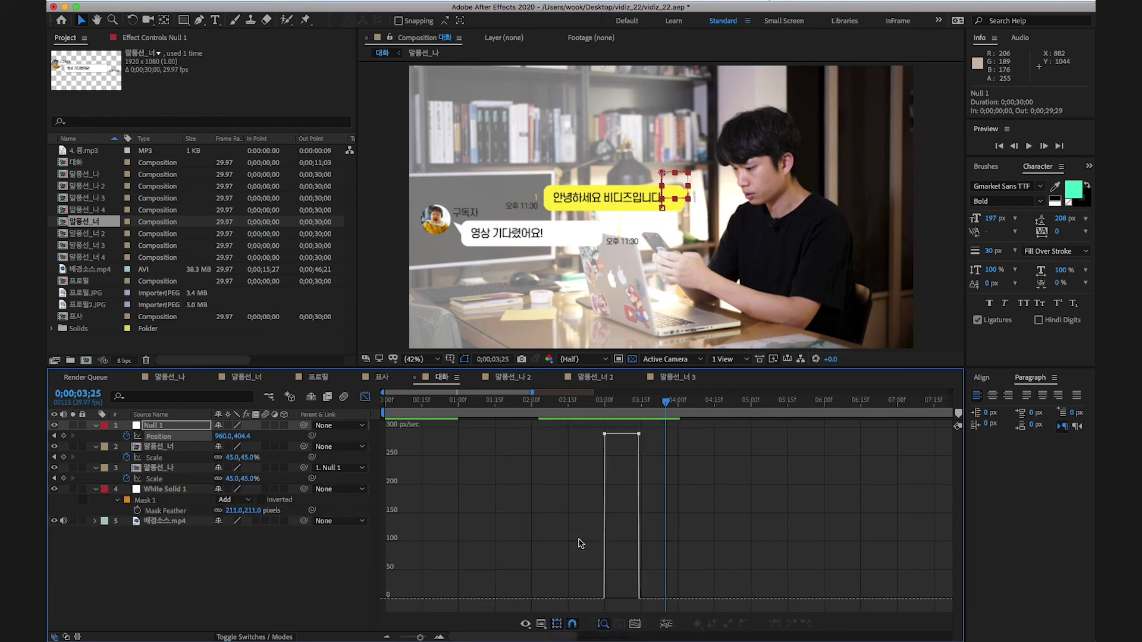
click(638, 434)
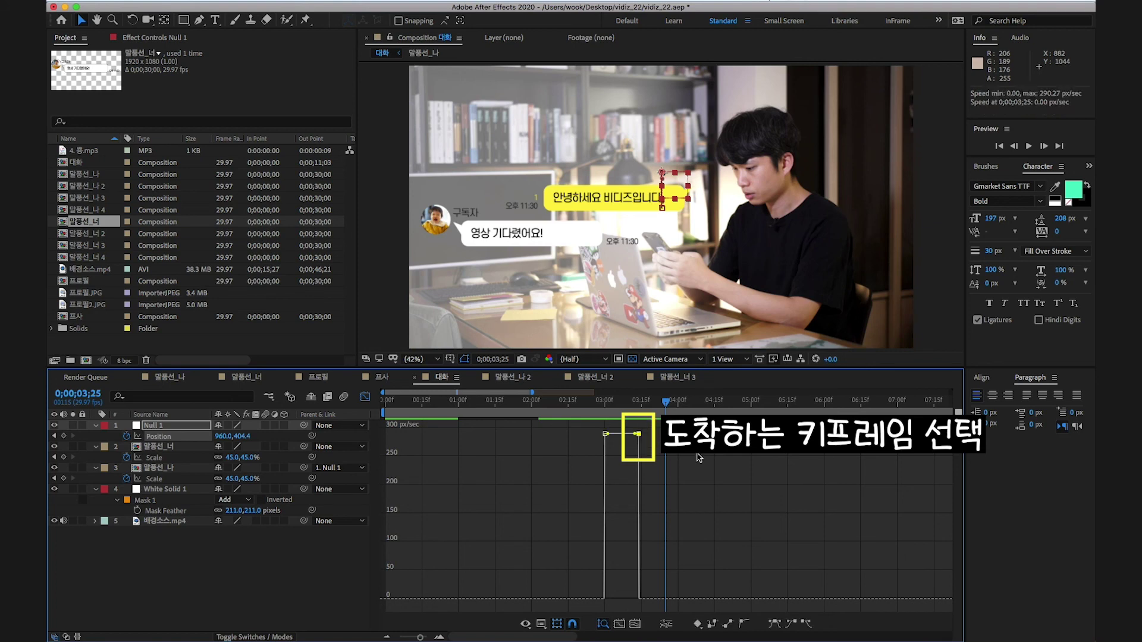
click(788, 624)
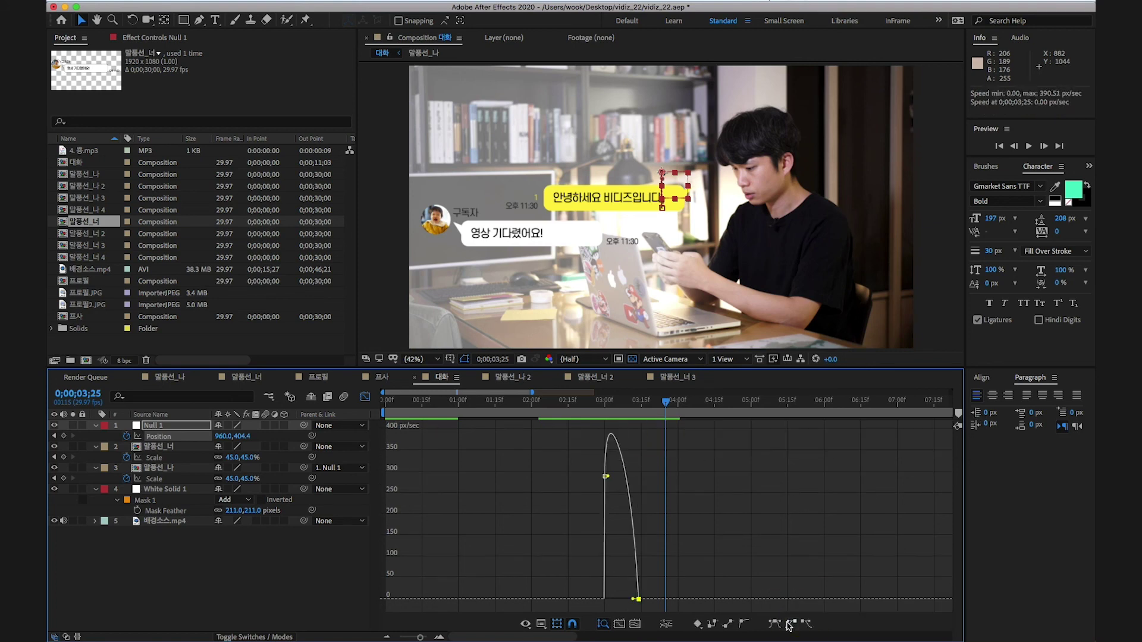
Extend the incoming influence of Null 1's arriving Position keyframe to about 90% at zero speed and preview the motion from shortly before 0;00;03;00
click(620, 403)
scroll(621, 403, up, 3)
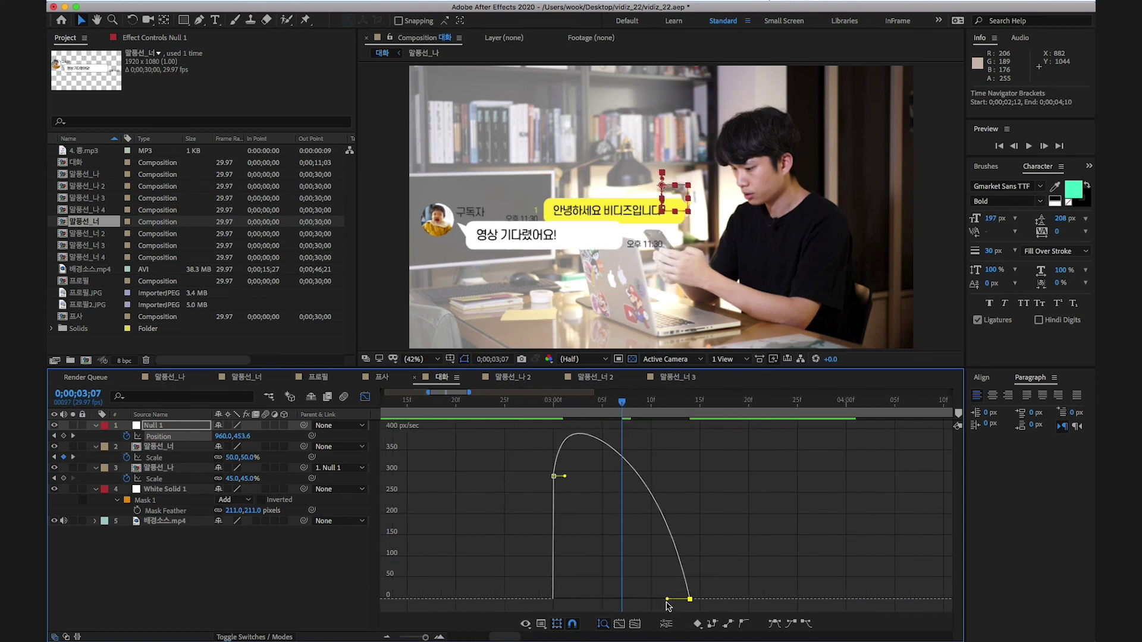
drag(667, 599, 627, 602)
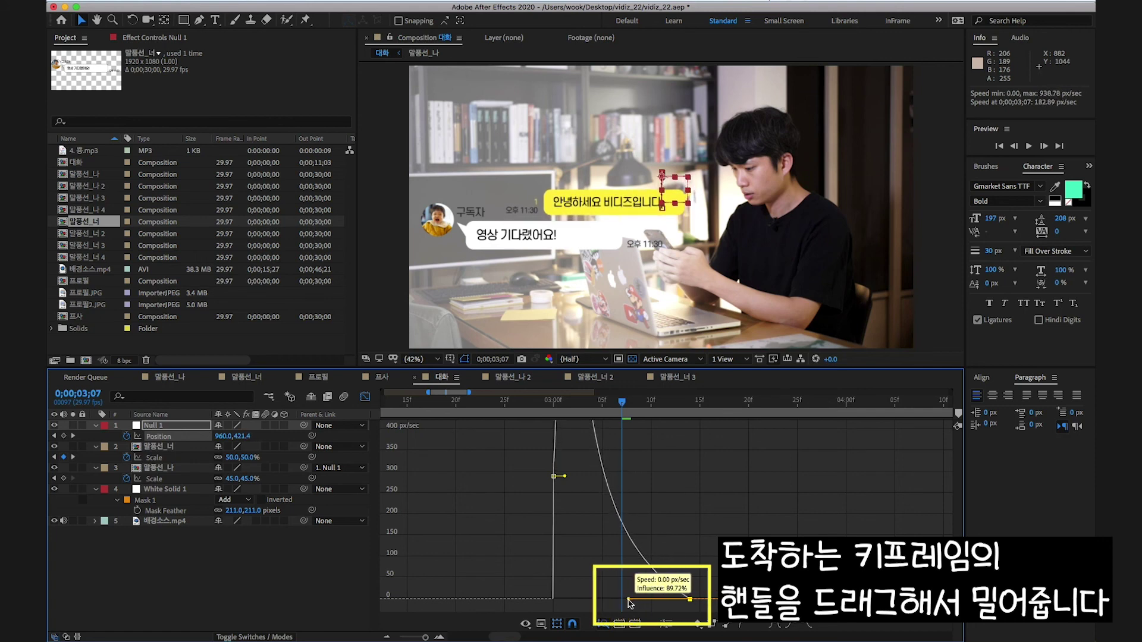
click(486, 406)
key(space)
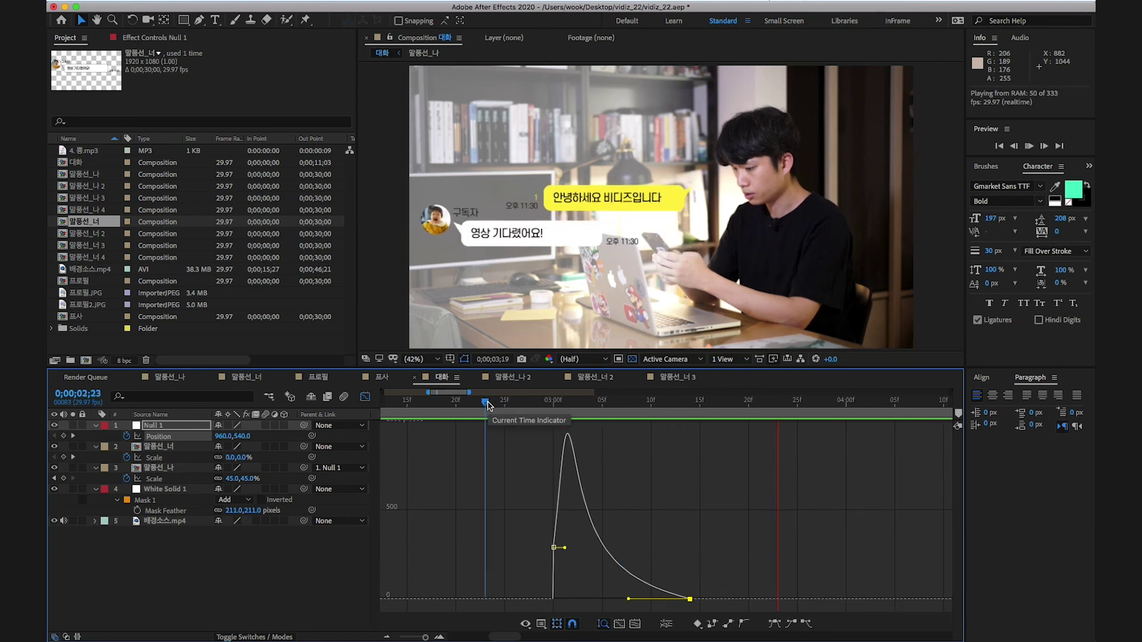
key(space)
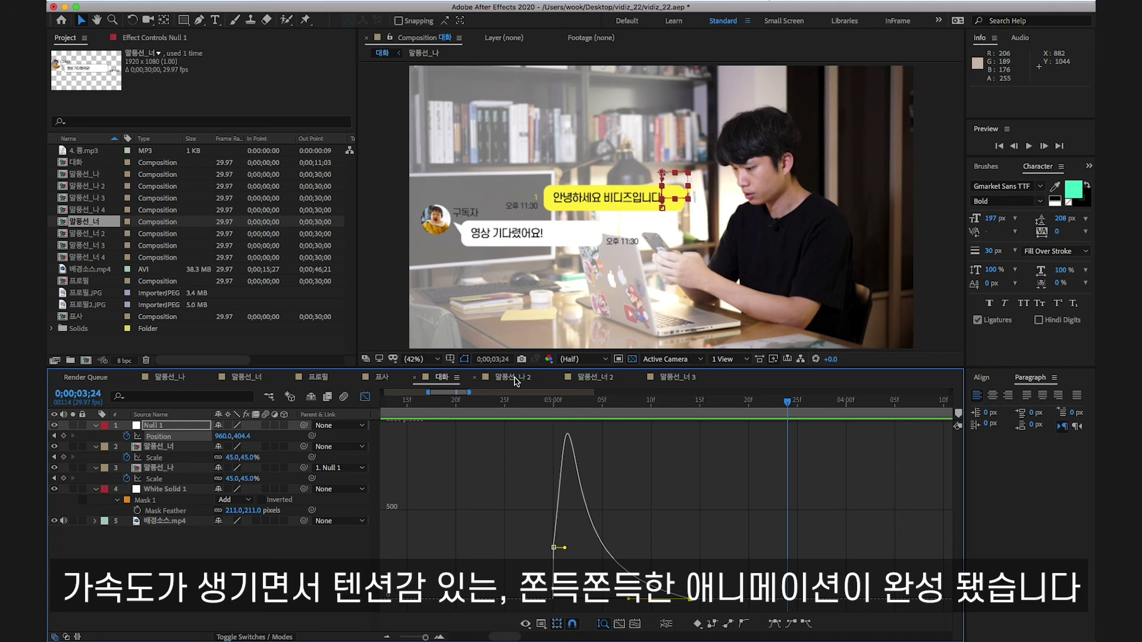
click(494, 410)
key(space)
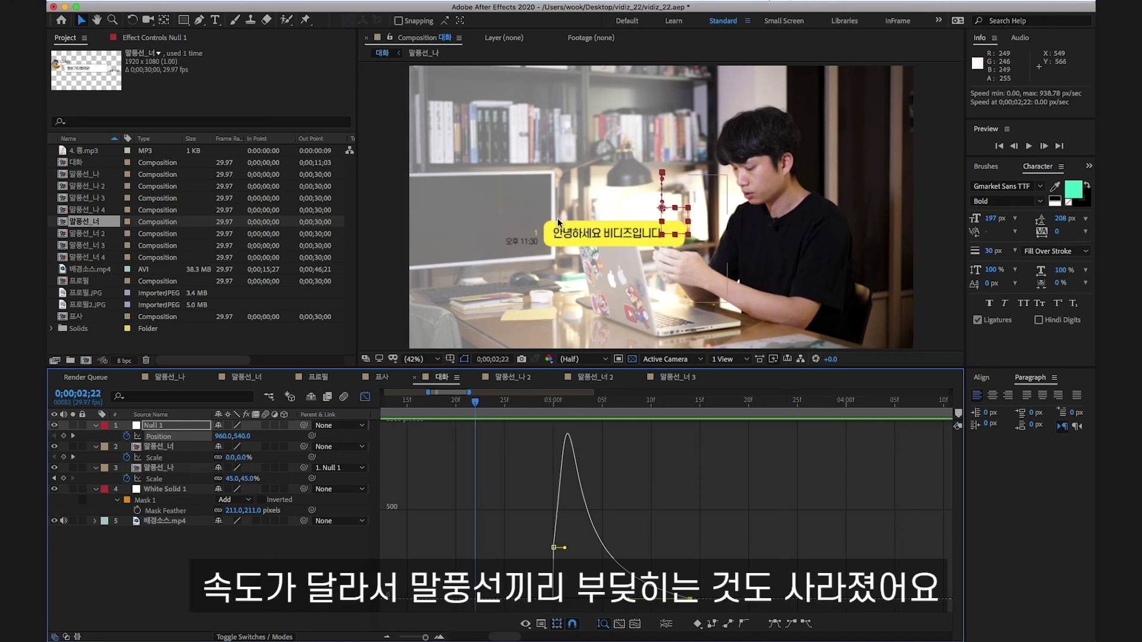
key(space)
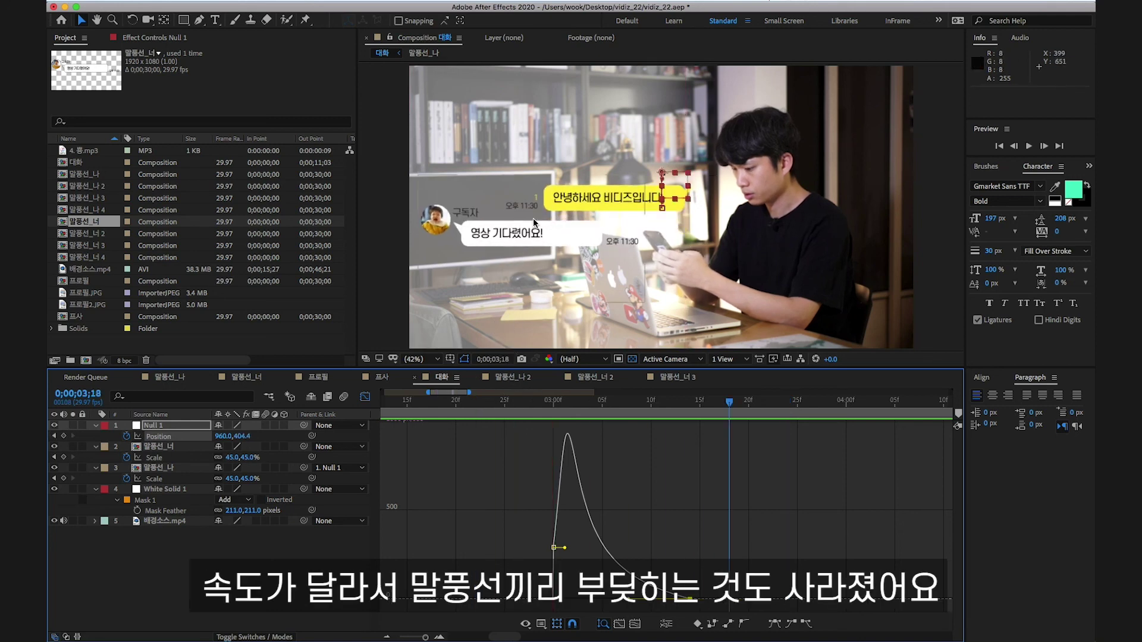
Return from the Graph Editor to the layer bars and parent 말풍선_너 to Null 1
click(364, 396)
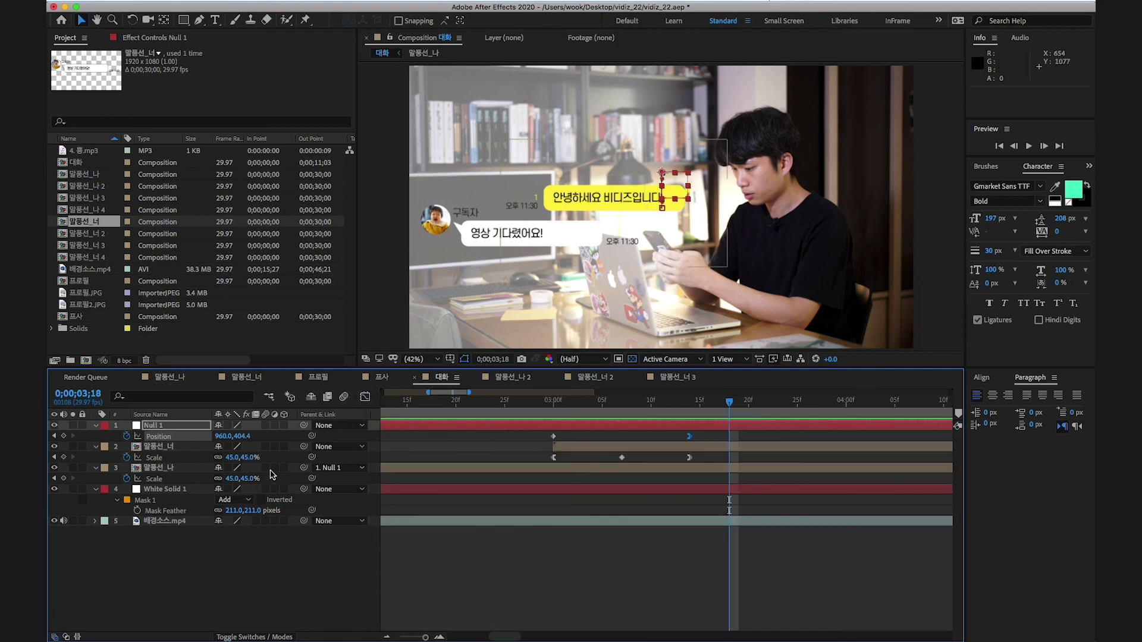
click(152, 446)
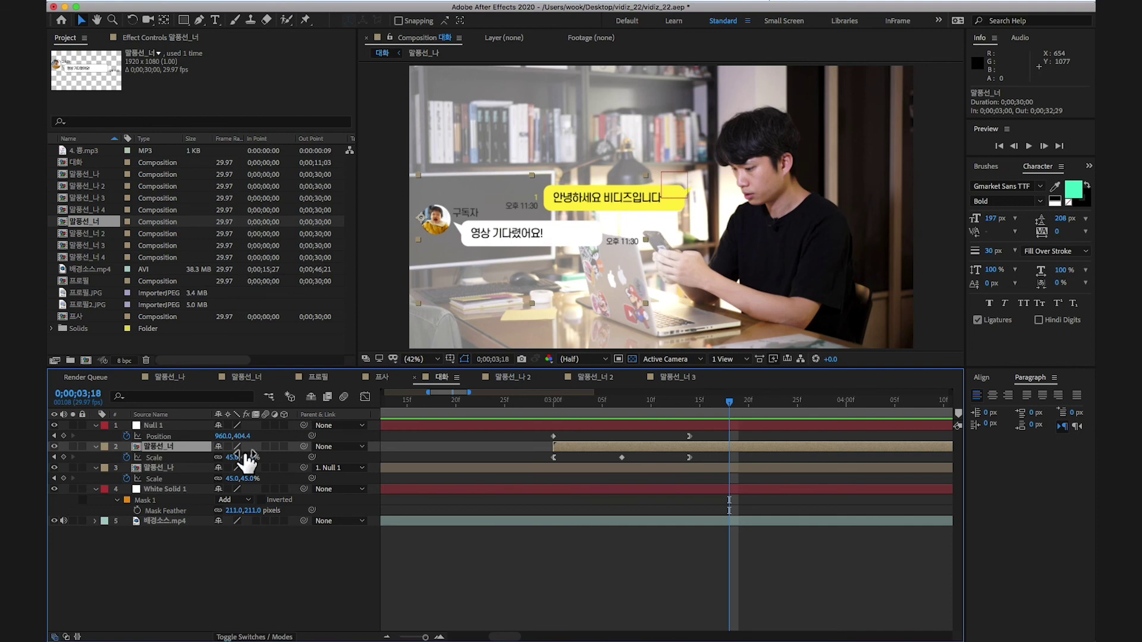
drag(304, 449, 153, 433)
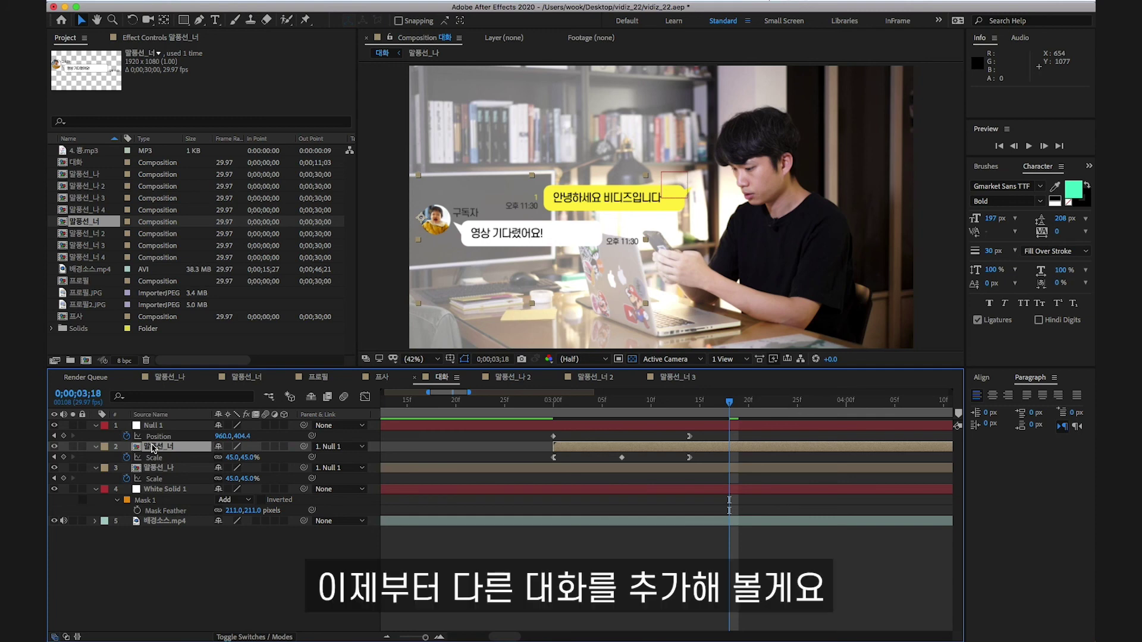
Duplicate the 말풍선_나 layer in the 대화 timeline
key(minus)
key(minus)
key(minus)
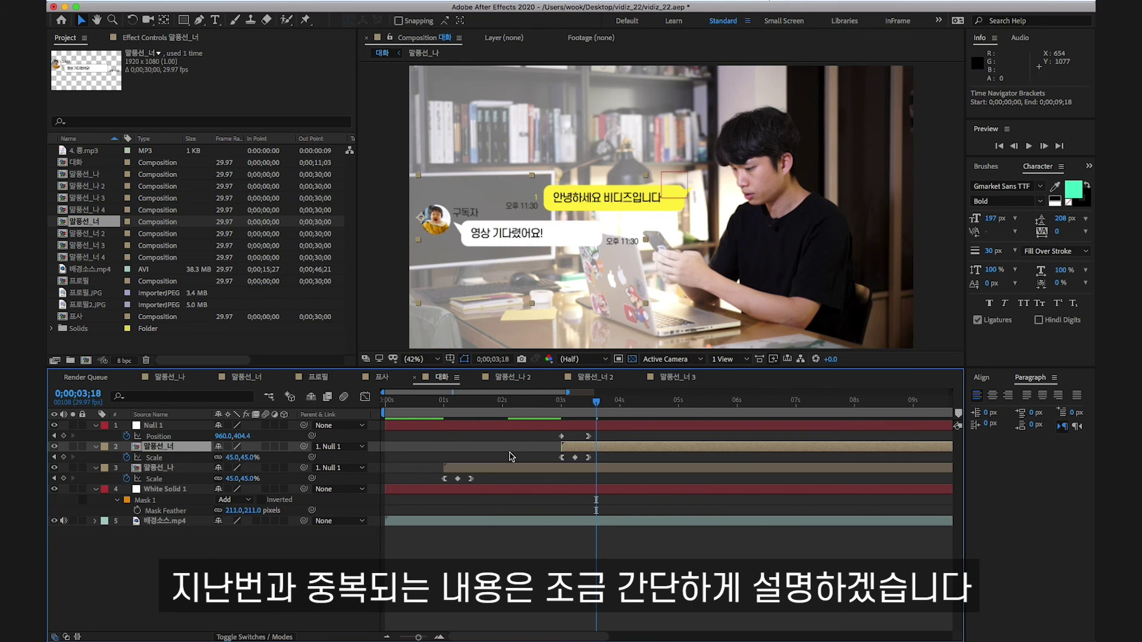
click(167, 473)
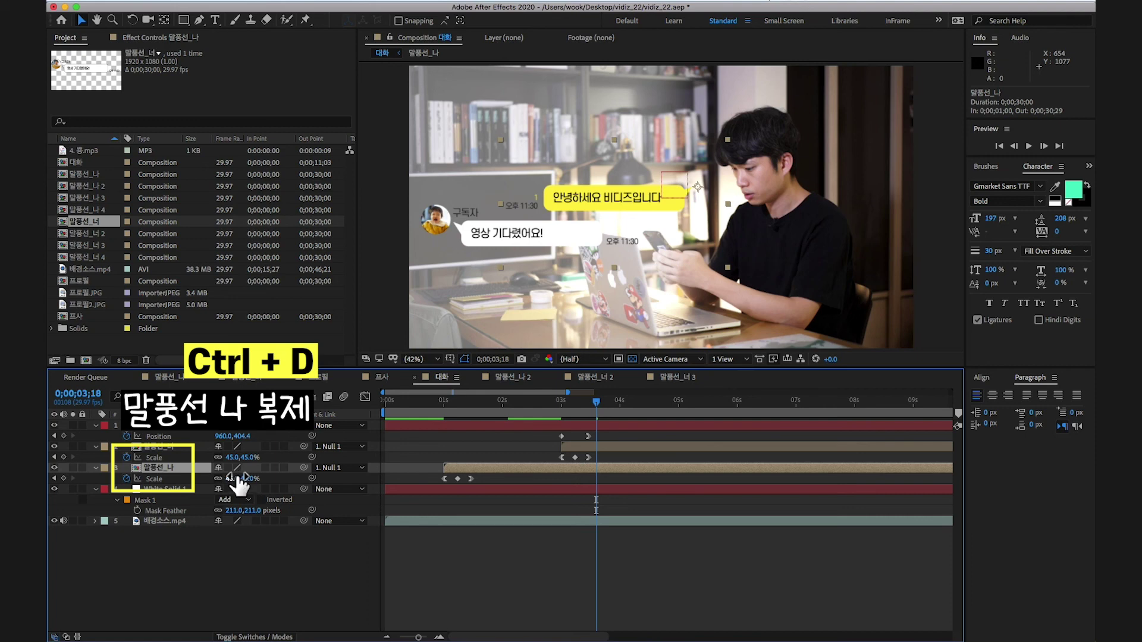
key(ctrl+d)
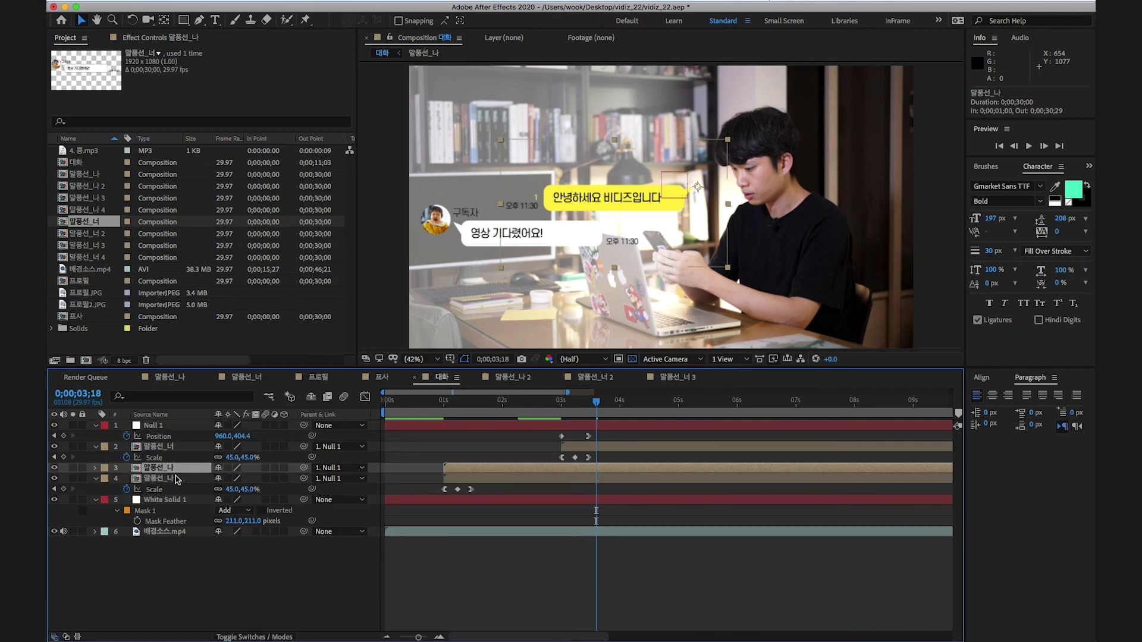
Place the duplicated 말풍선_나 layer directly above 말풍선_너 and shift its start to 0;00;05;00
drag(167, 471, 163, 447)
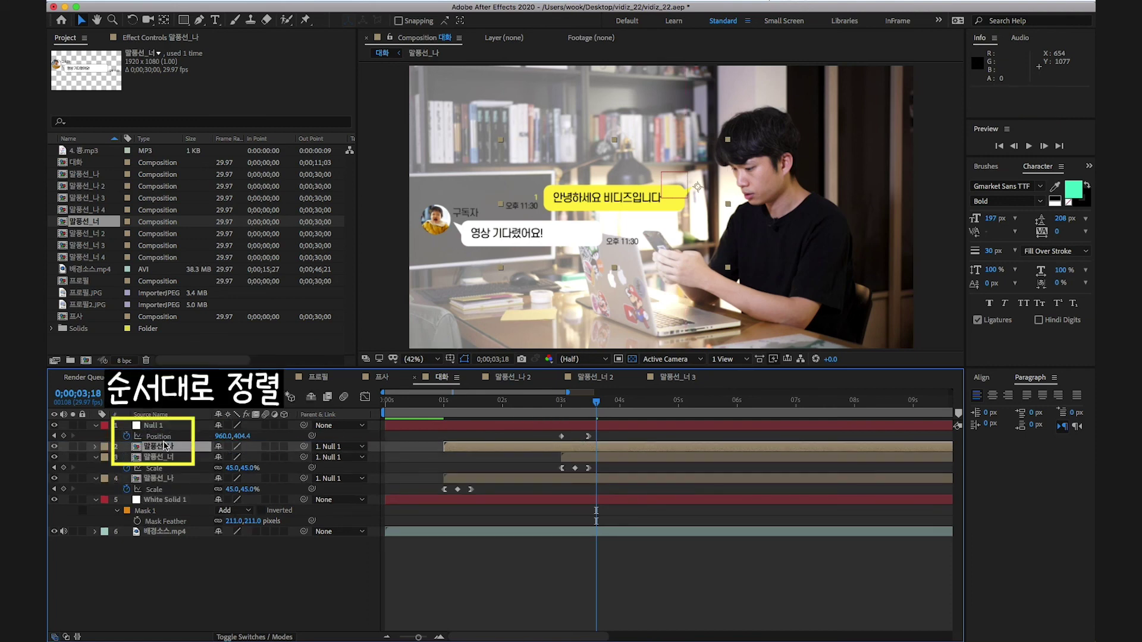
drag(599, 409, 679, 425)
drag(499, 451, 735, 455)
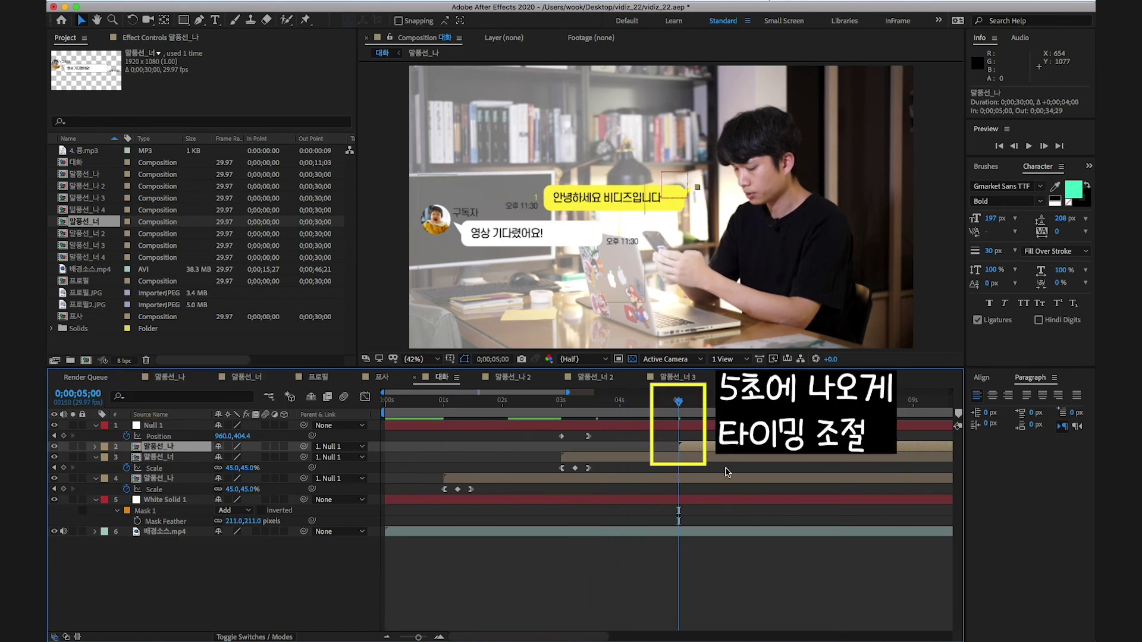
Move the duplicated bubble straight down about 274 px, below the white reply bubble, and replace its source with 말풍선_나 2
drag(687, 406, 746, 406)
click(618, 192)
drag(619, 192, 611, 269)
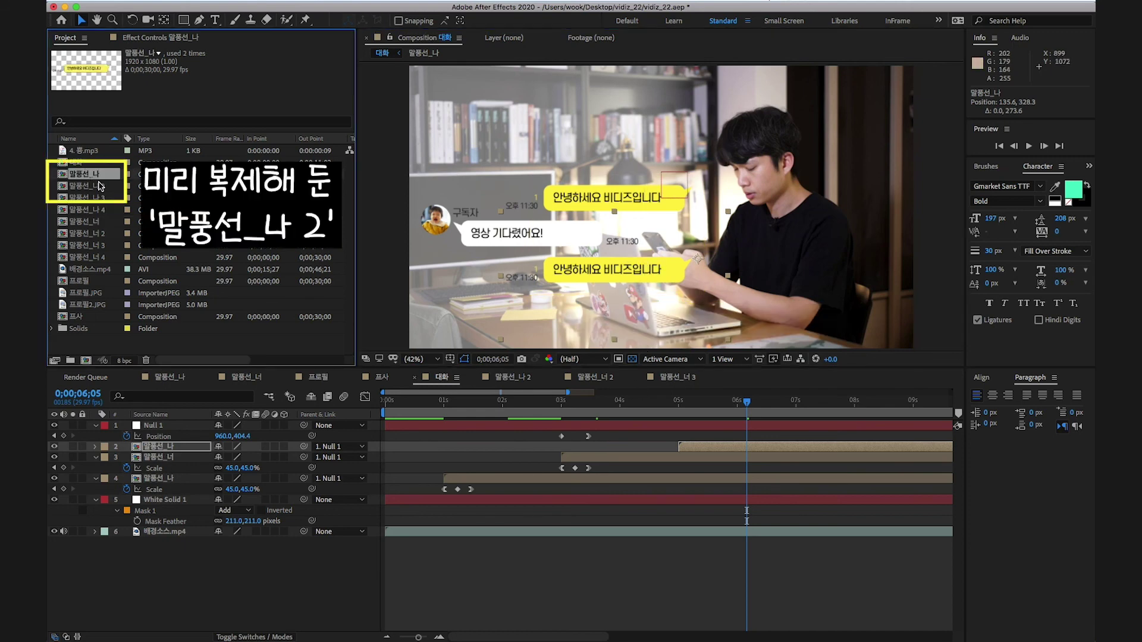
click(99, 188)
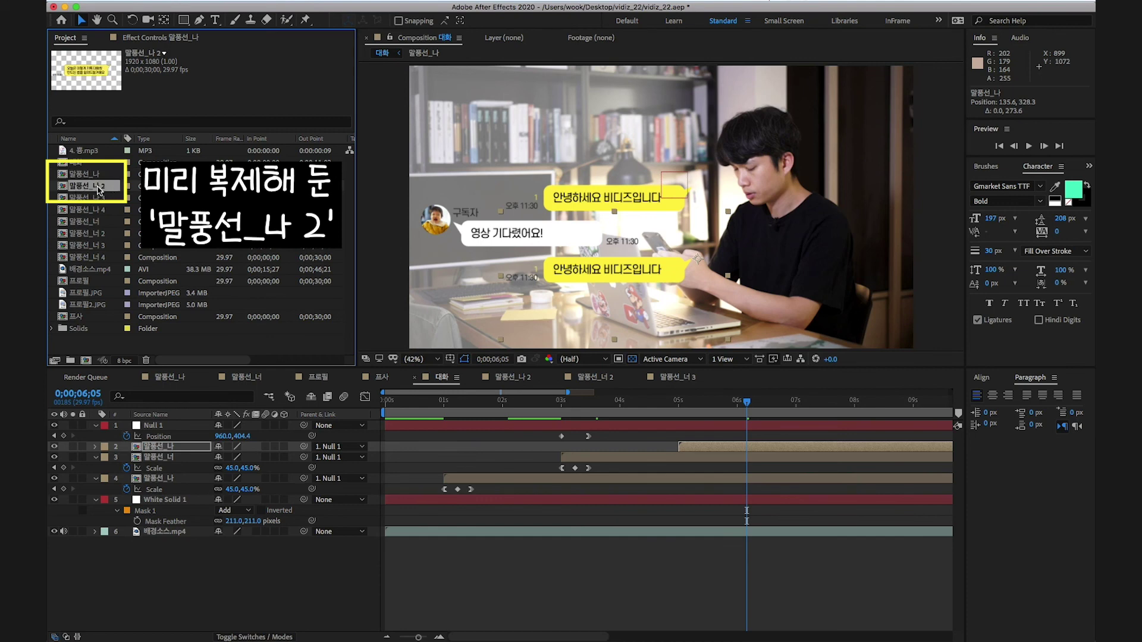
drag(99, 188, 165, 444)
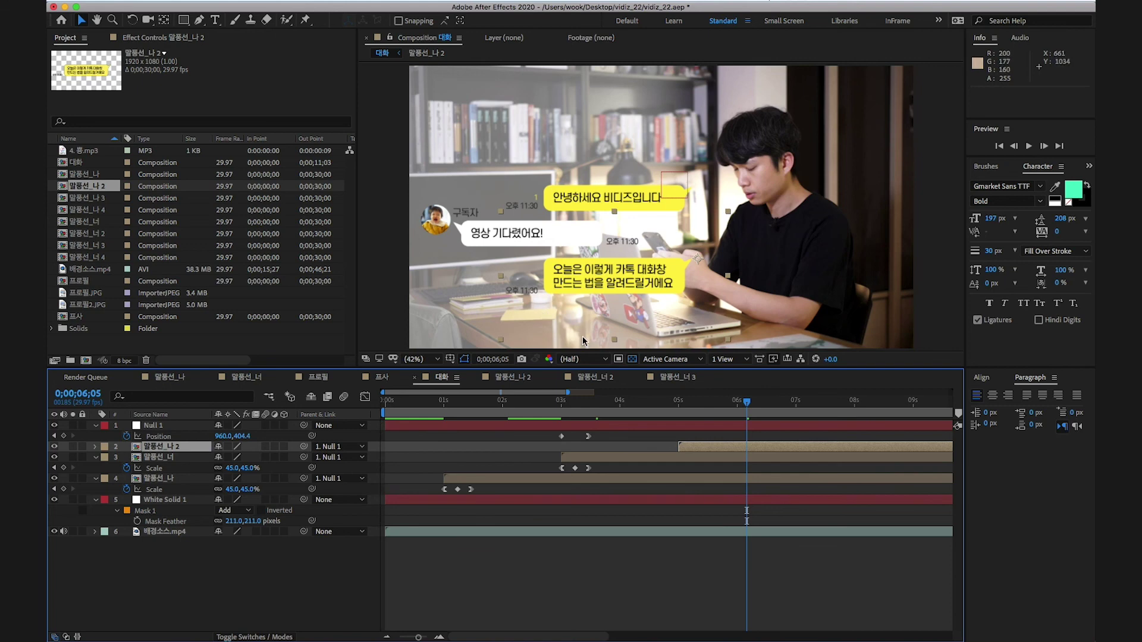
Add a Position keyframe to Null 1 at 0;00;05;00, where 말풍선_나 2 begins
drag(697, 409, 687, 411)
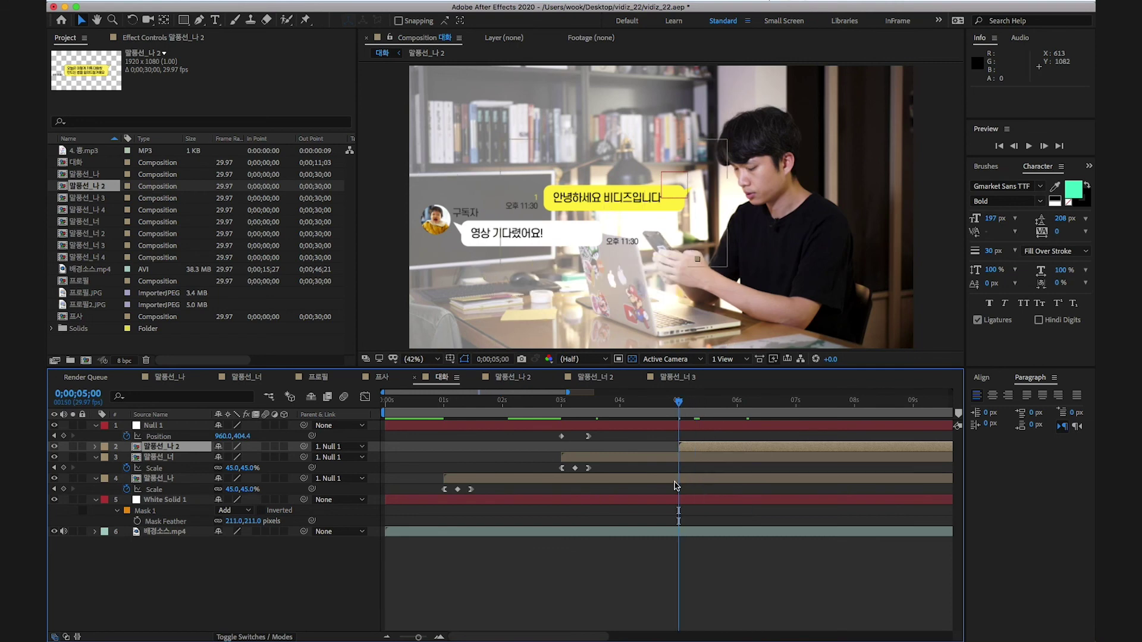
click(64, 436)
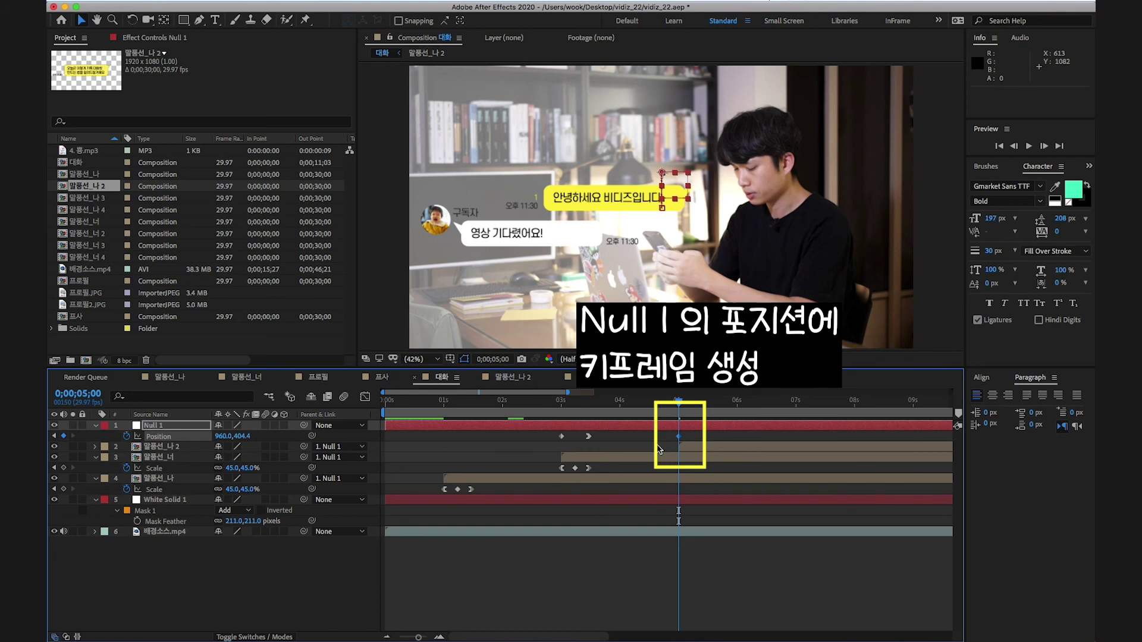
click(695, 450)
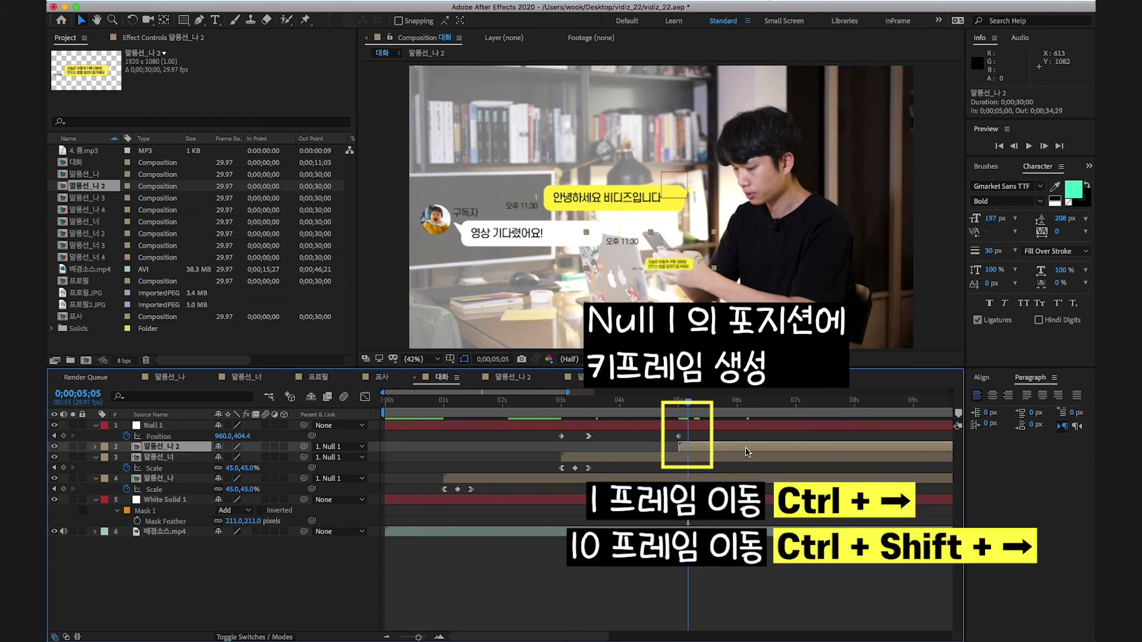
Add a Position keyframe to Null 1 at 0;00;05;14 and move the null straight up to about 960, 283
key(ctrl+Right)
key(ctrl+Right)
key(ctrl+Right)
key(ctrl+Right)
key(ctrl+Right)
key(ctrl+Right)
key(ctrl+Right)
key(ctrl+Right)
key(ctrl+Right)
key(ctrl+Right)
key(ctrl+Right)
key(ctrl+Right)
key(ctrl+Right)
key(ctrl+Right)
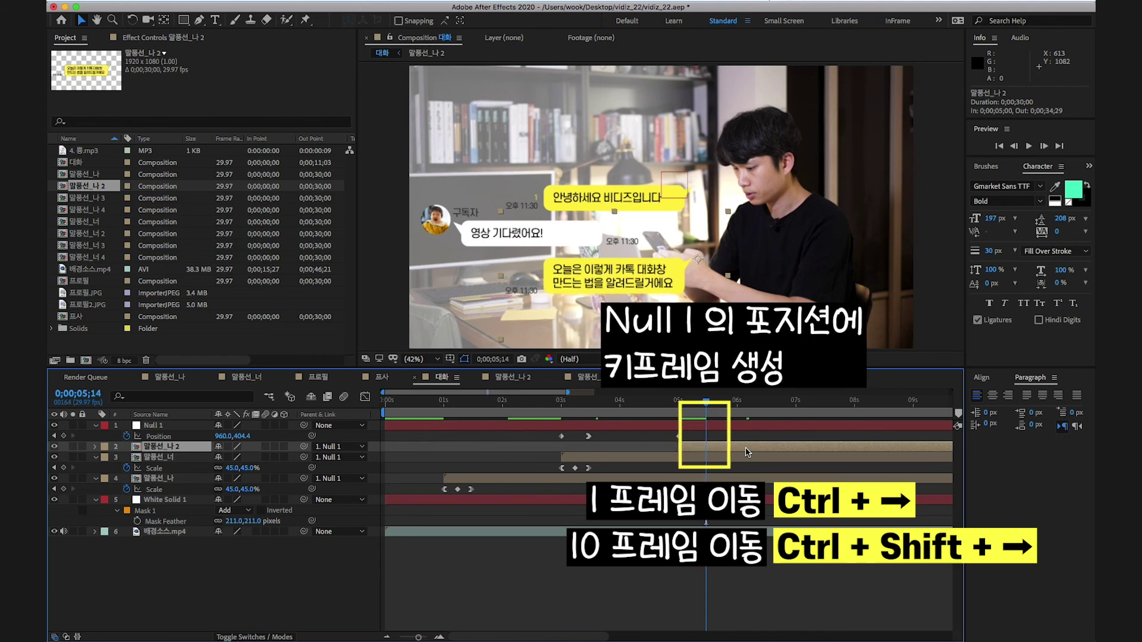
click(64, 436)
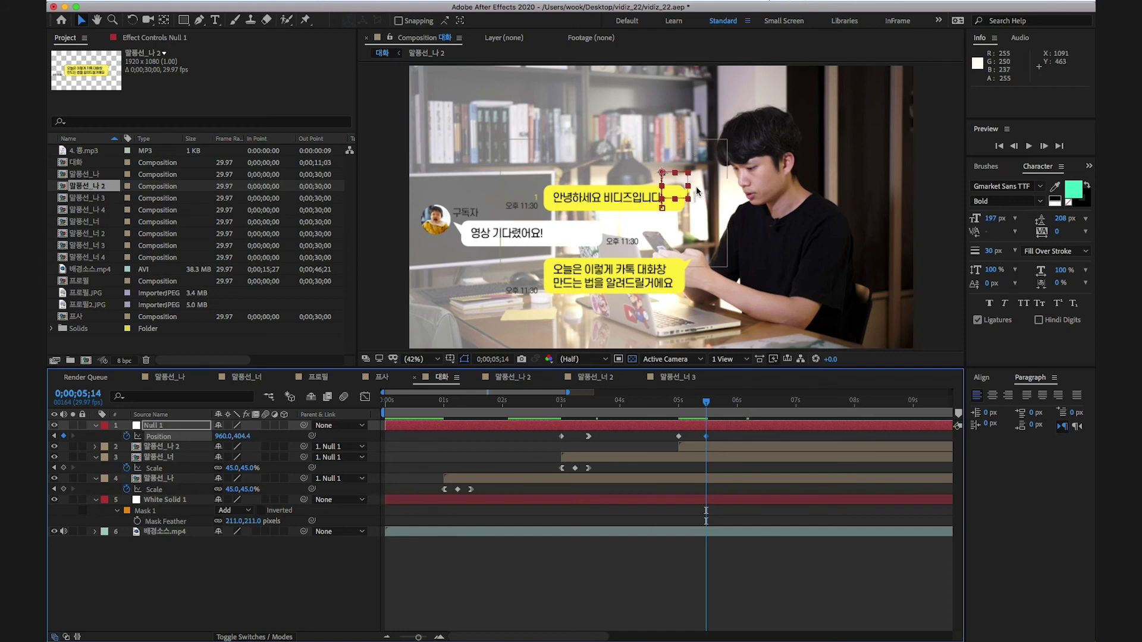
click(676, 182)
drag(675, 182, 680, 149)
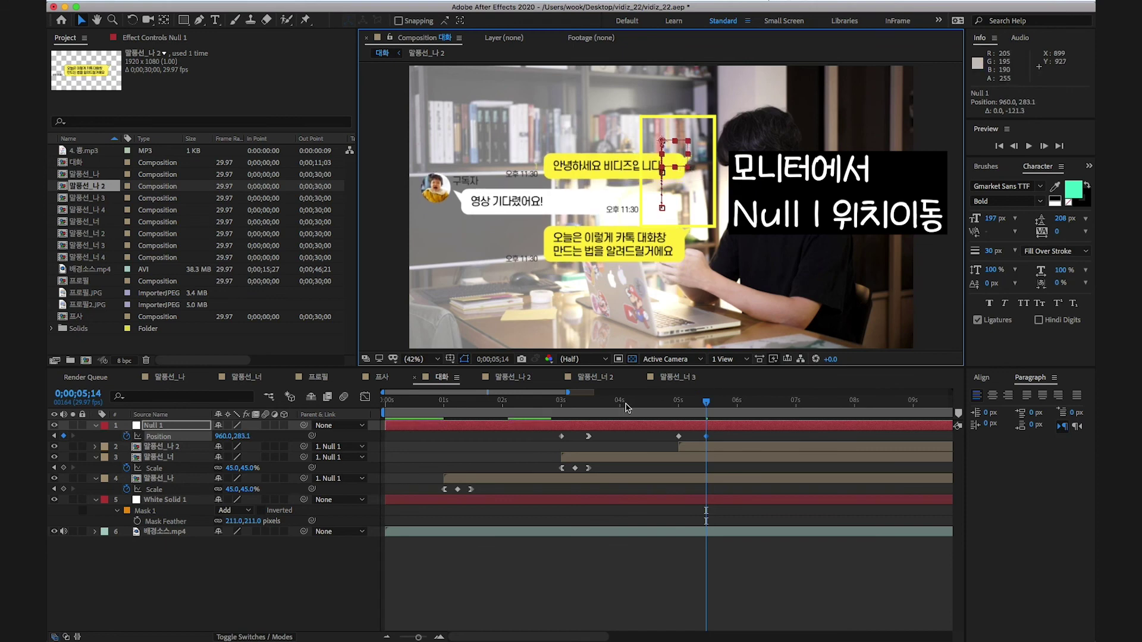
Apply Easy Ease In to Null 1's 0;00;05;14 Position keyframe and extend its incoming influence at zero speed in the speed graph
click(365, 397)
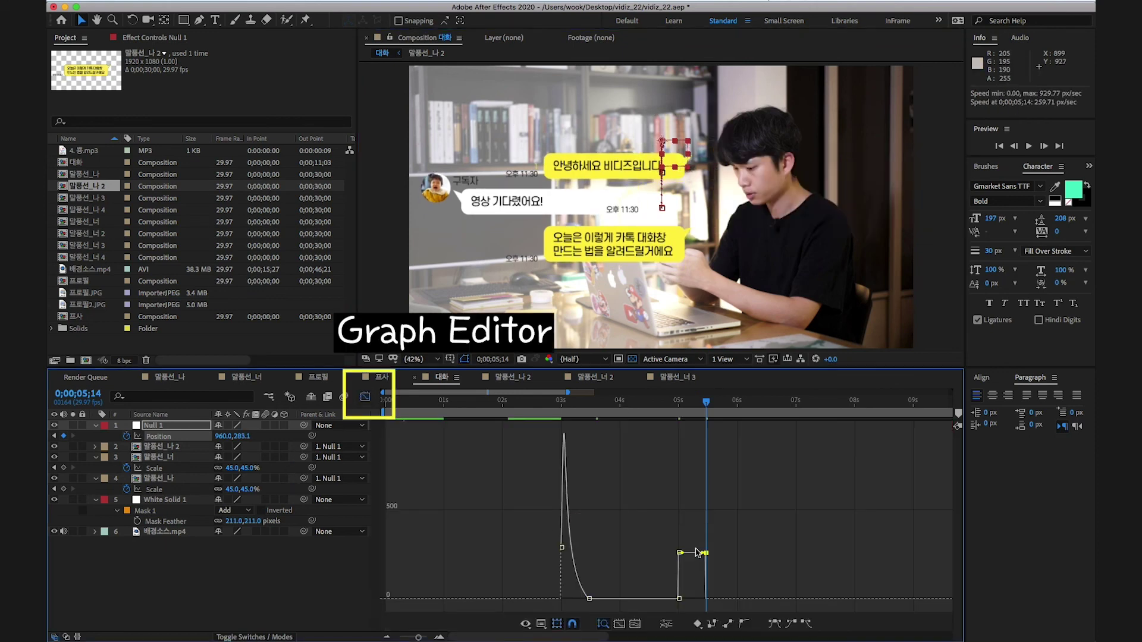
click(792, 626)
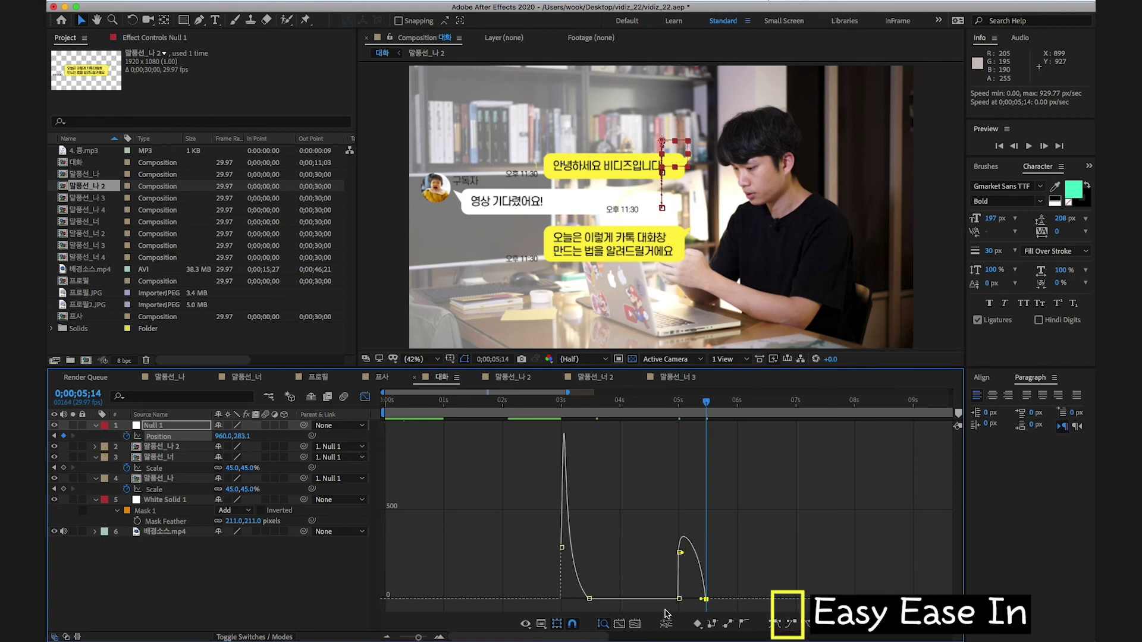
drag(703, 599, 693, 599)
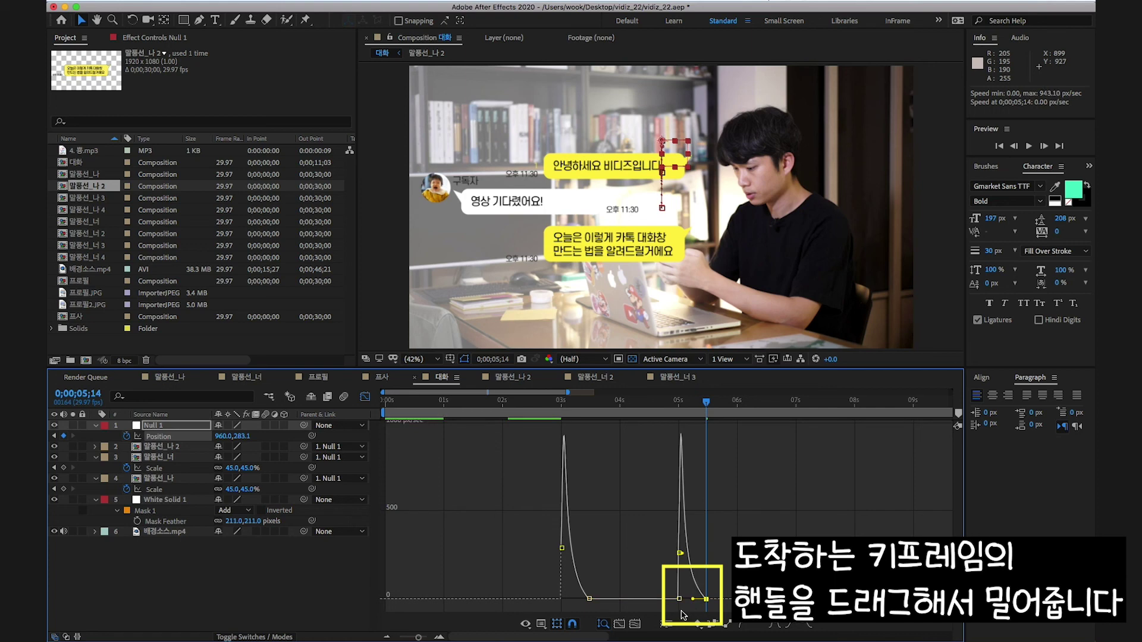
click(364, 397)
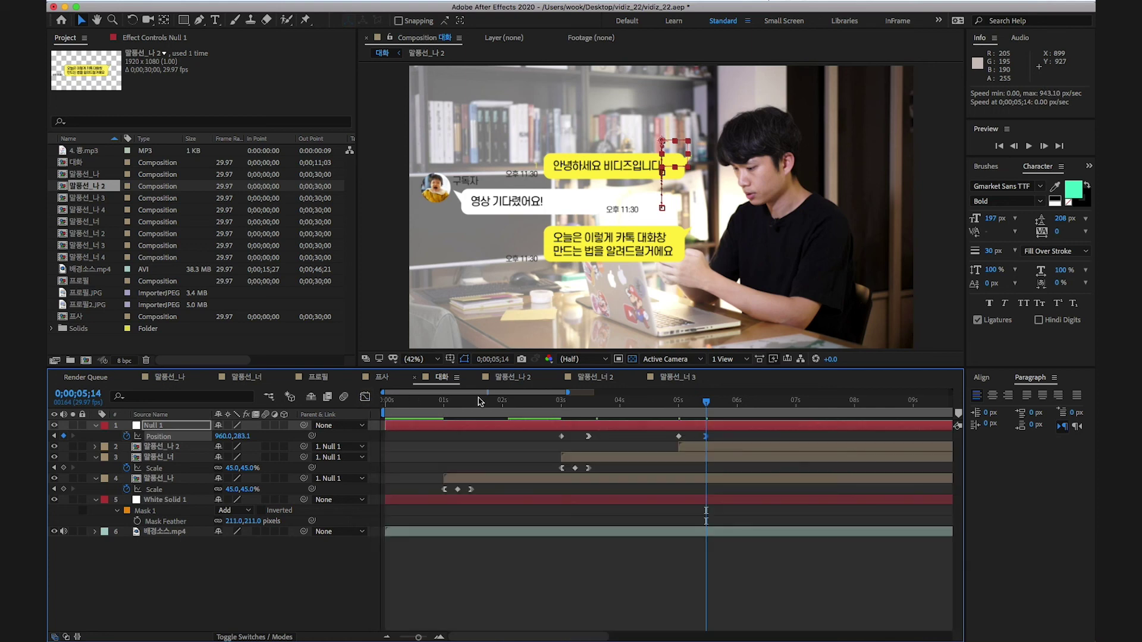
Preview the whole bubble sequence in the 대화 composition from about 0;00;00;15 to beyond 0;00;06;00
key(minus)
click(399, 405)
key(space)
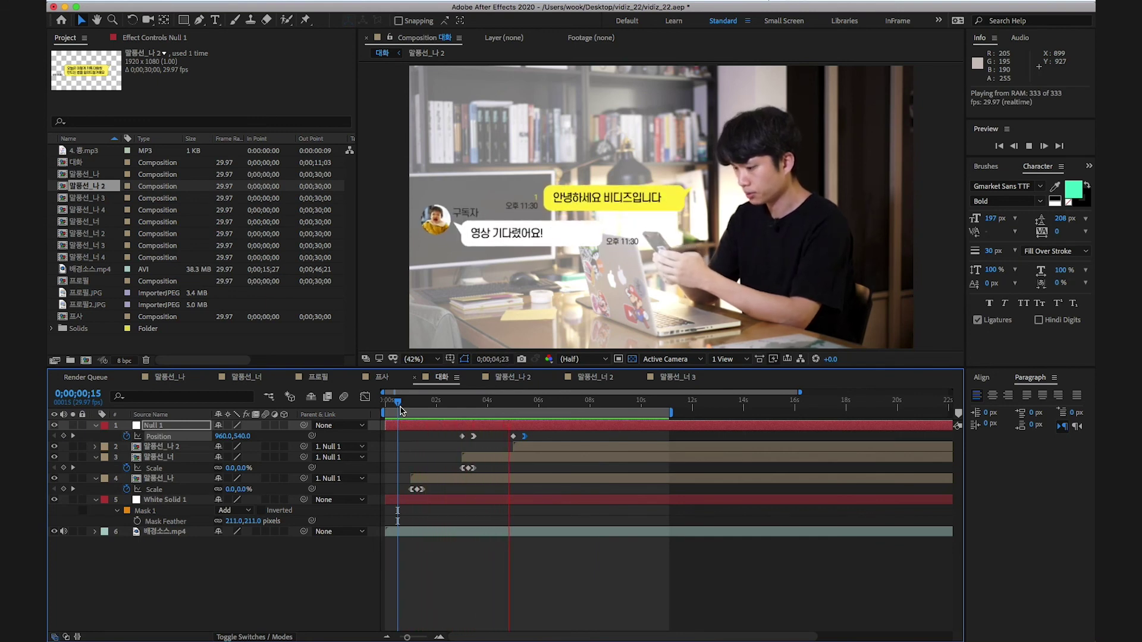
key(space)
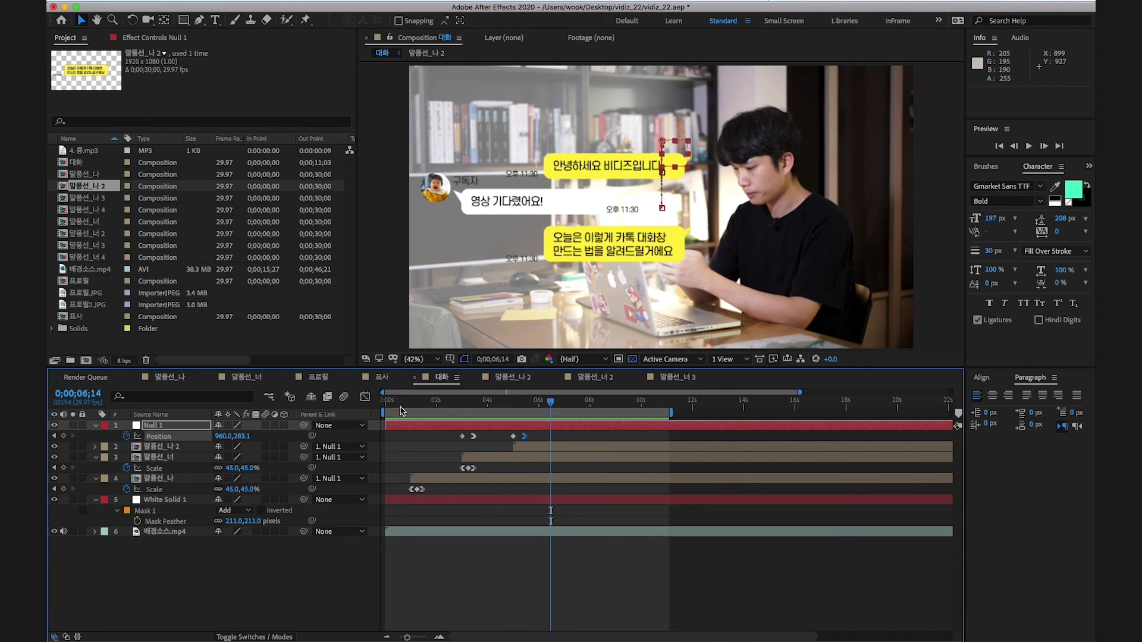